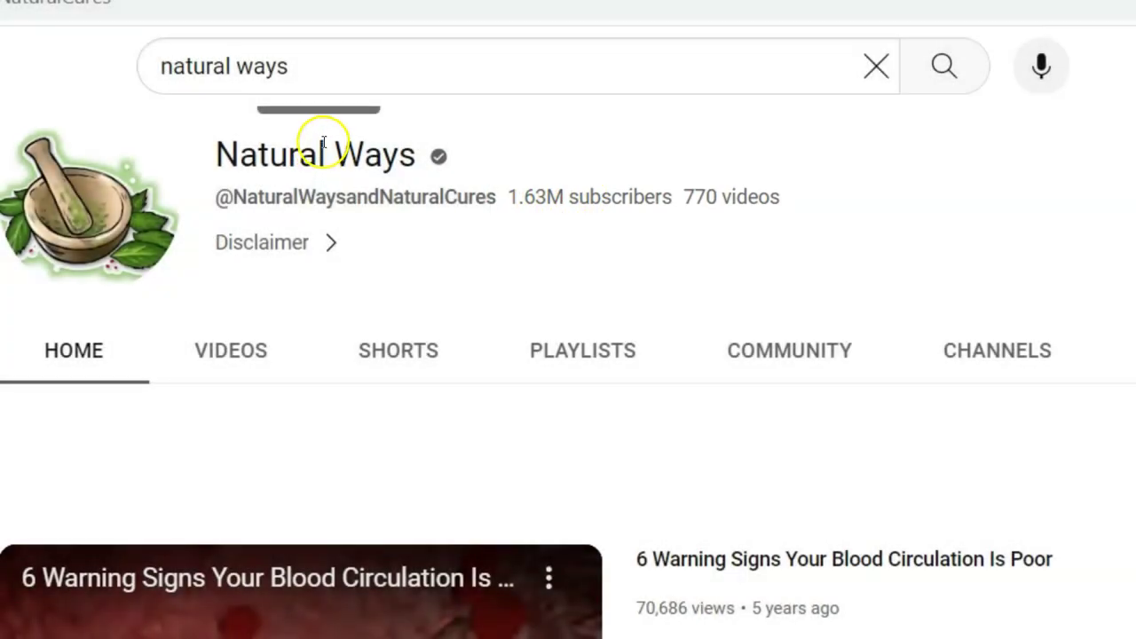
Show the Natural Ways channel's list of uploaded videos
click(242, 351)
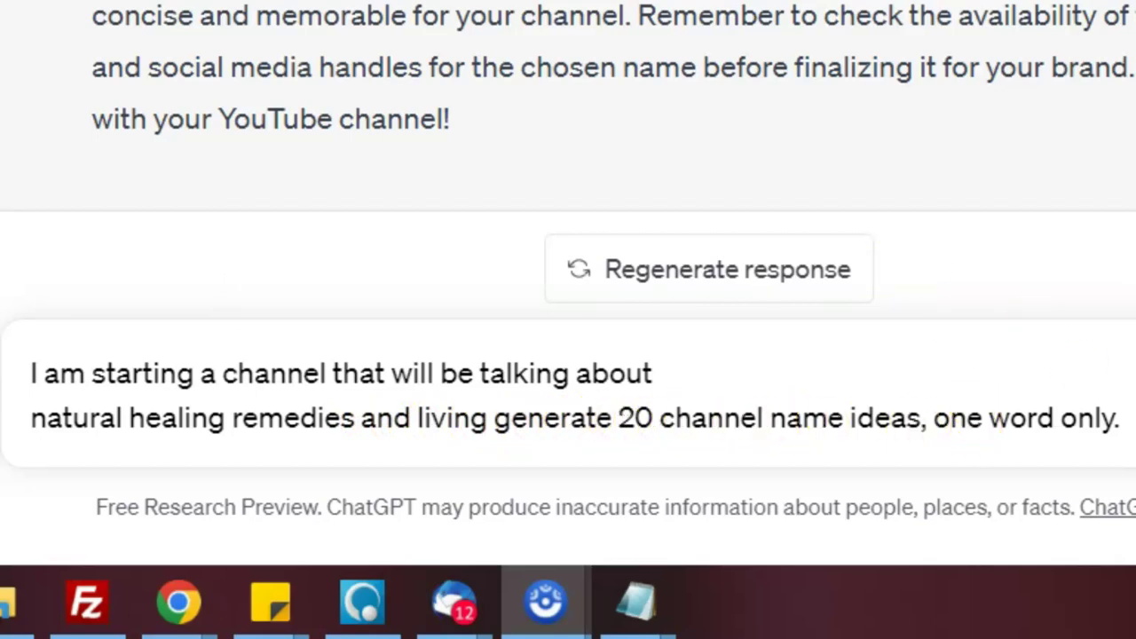
Send the 20 one-word channel-name prompt and copy the suggested name SootheAura
key(Return)
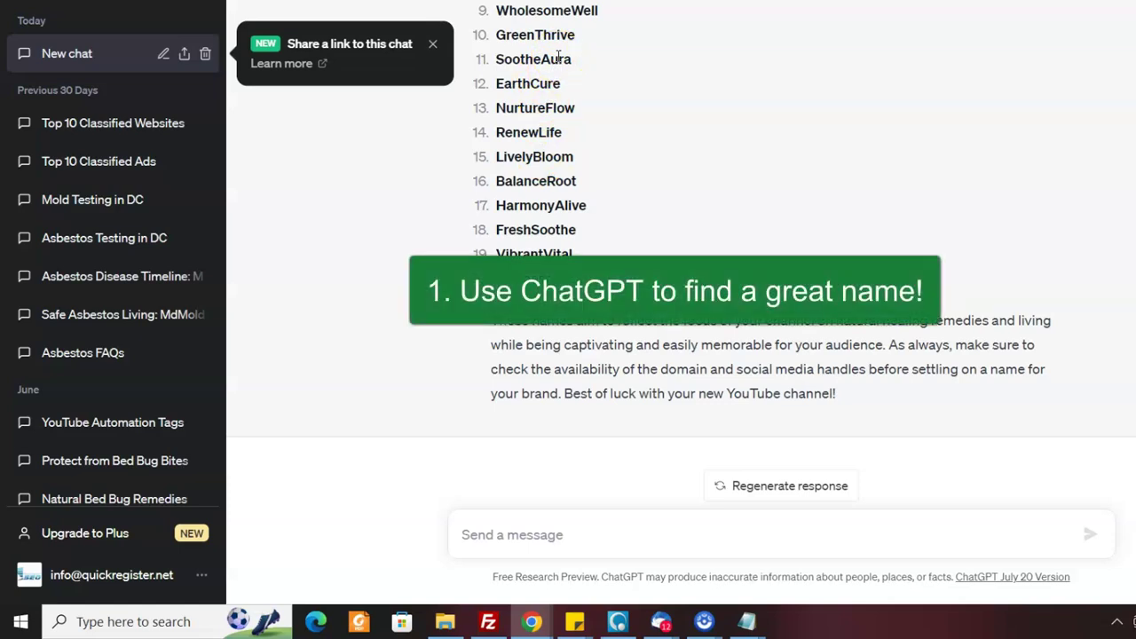
drag(578, 58, 499, 59)
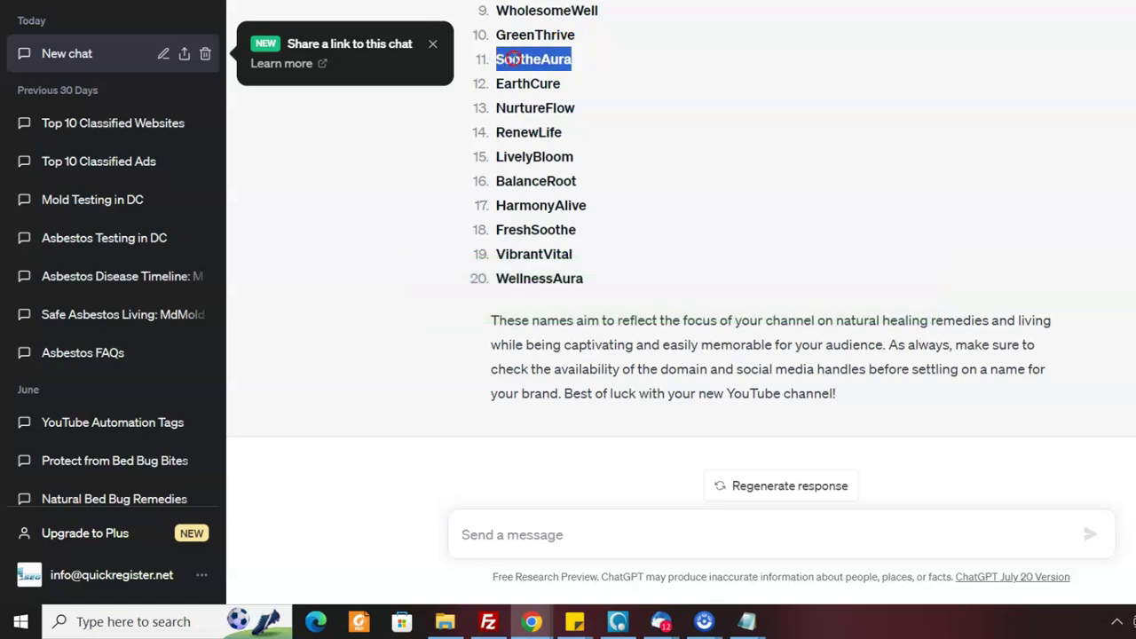
right_click(513, 59)
click(561, 74)
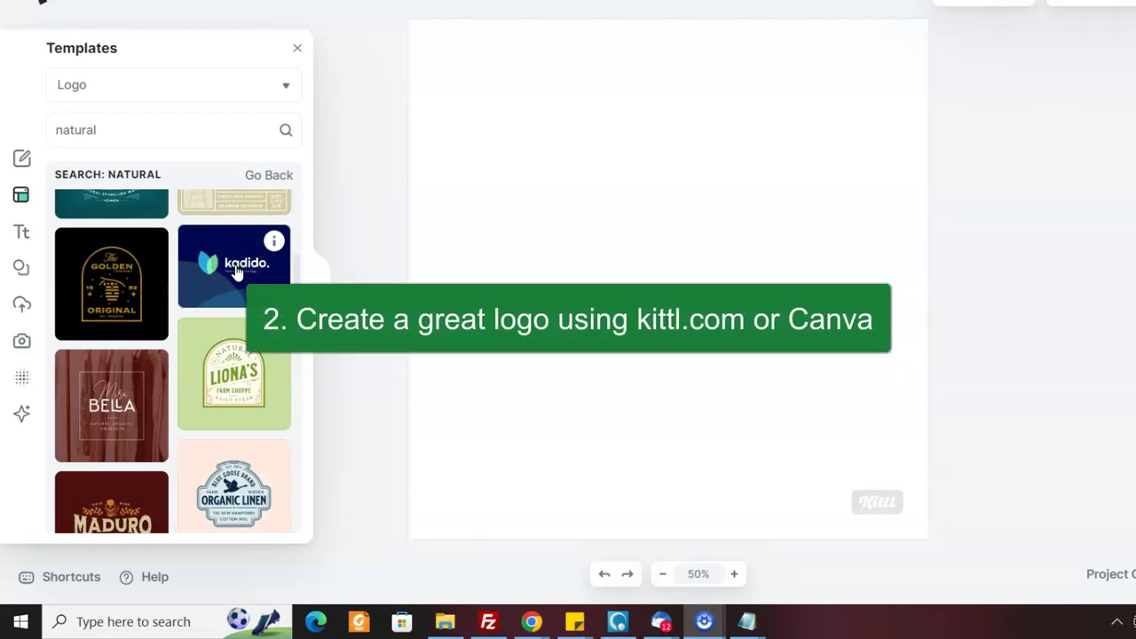
Load the kodido template from the 'natural' logo results onto the canvas
click(237, 273)
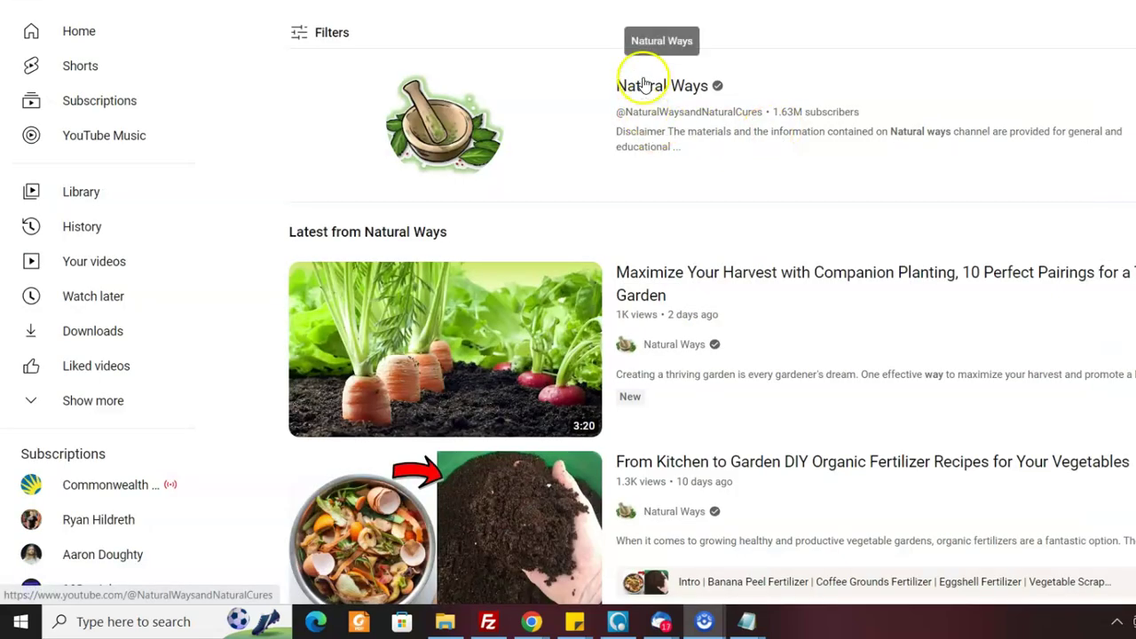
List the Natural Ways channel's videos by Popular, topped by '6 Things You Should Never Do After Eating'
click(645, 84)
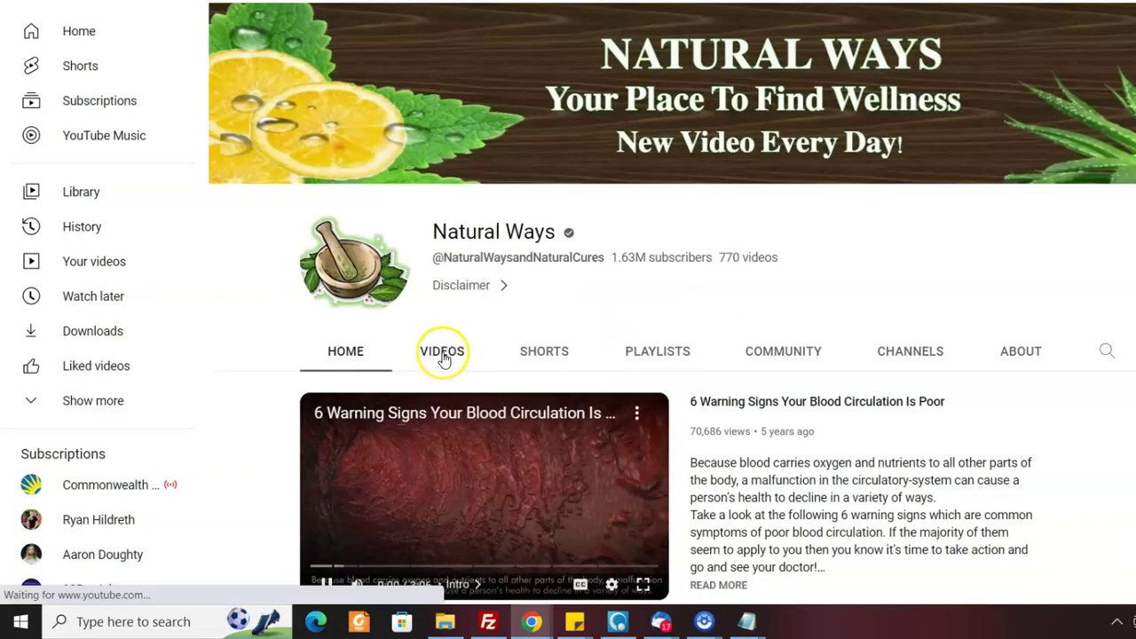
click(444, 355)
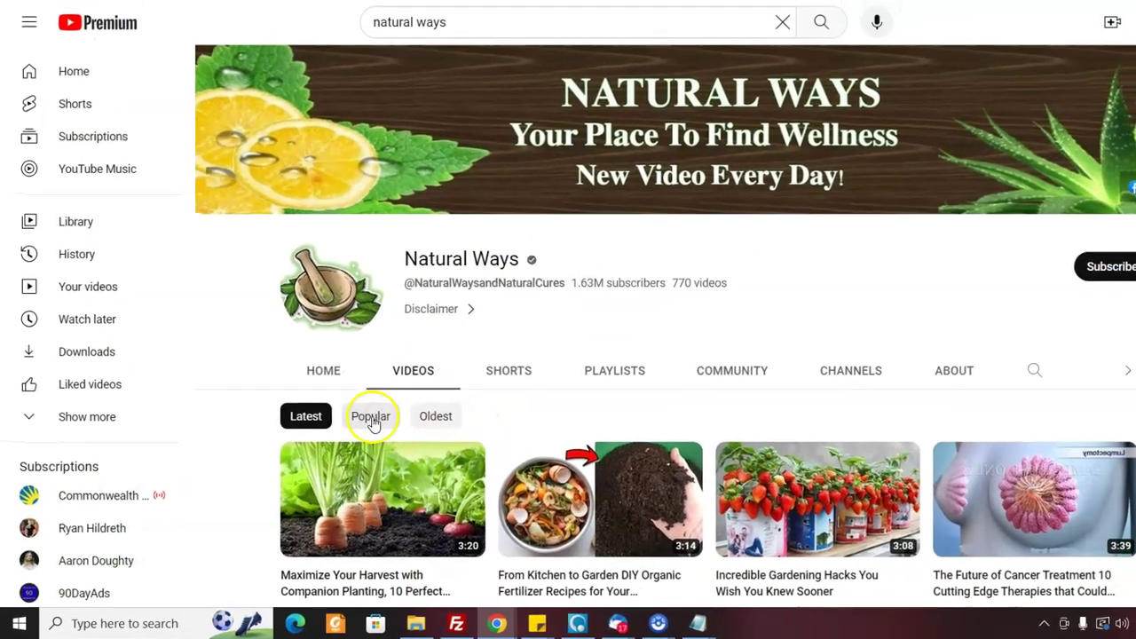
click(371, 417)
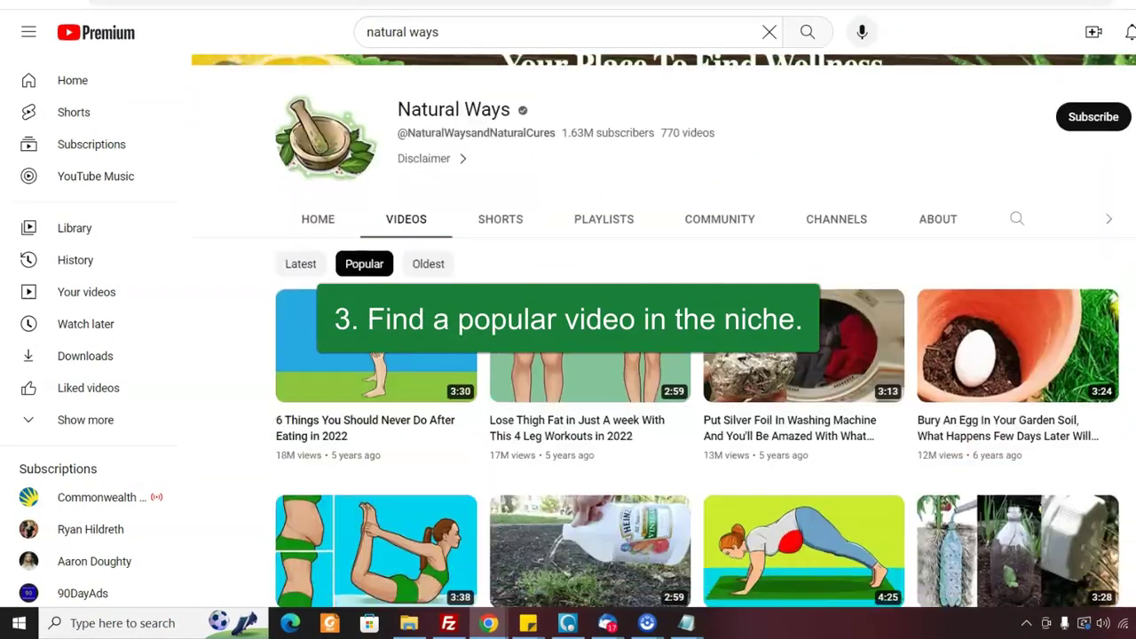
scroll(568, 355, down, 1)
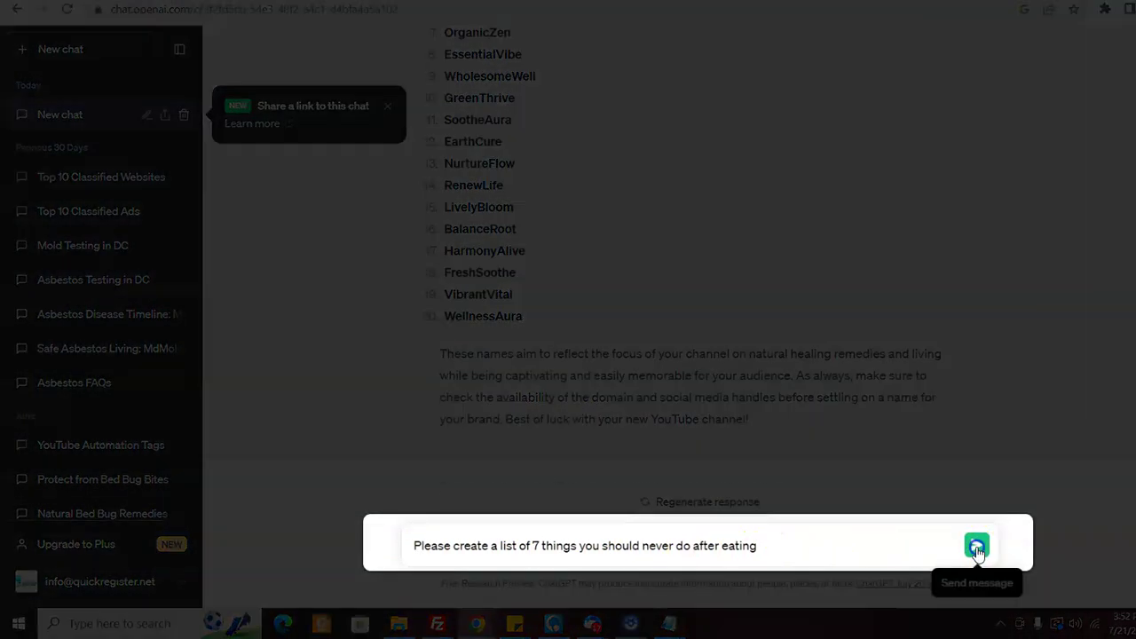
Send the prompt asking for a list of 7 things never to do after eating
click(976, 547)
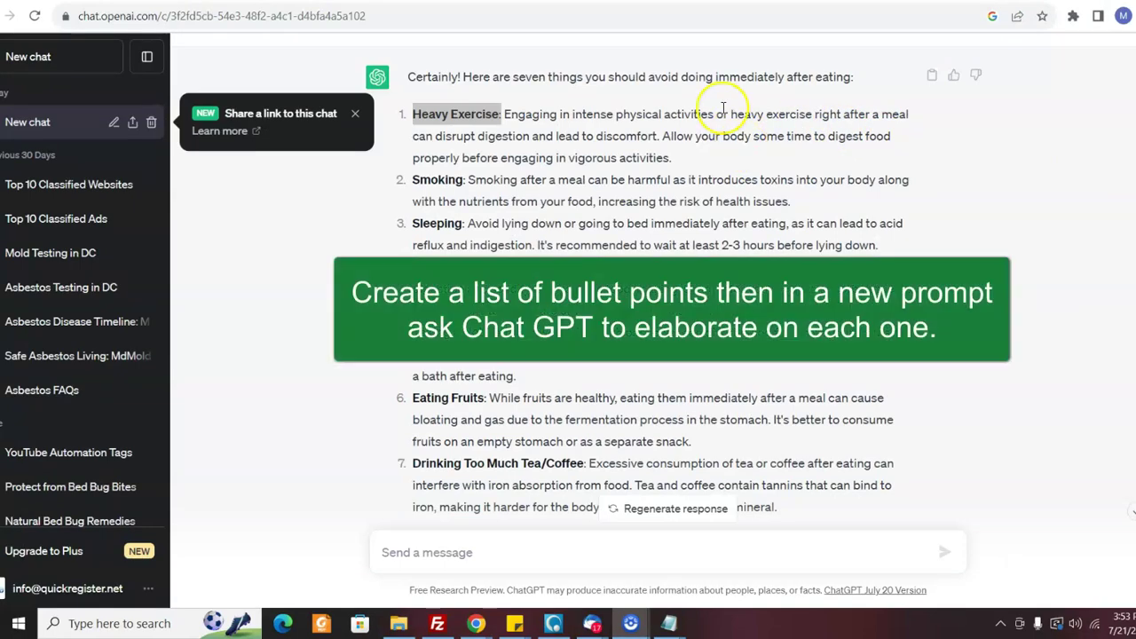
Ask ChatGPT to elaborate on why heavy exercise is undesirable right after eating, and read the reply
click(462, 568)
text(Please elaborate on why heavy exercise is not desirable right after eating)
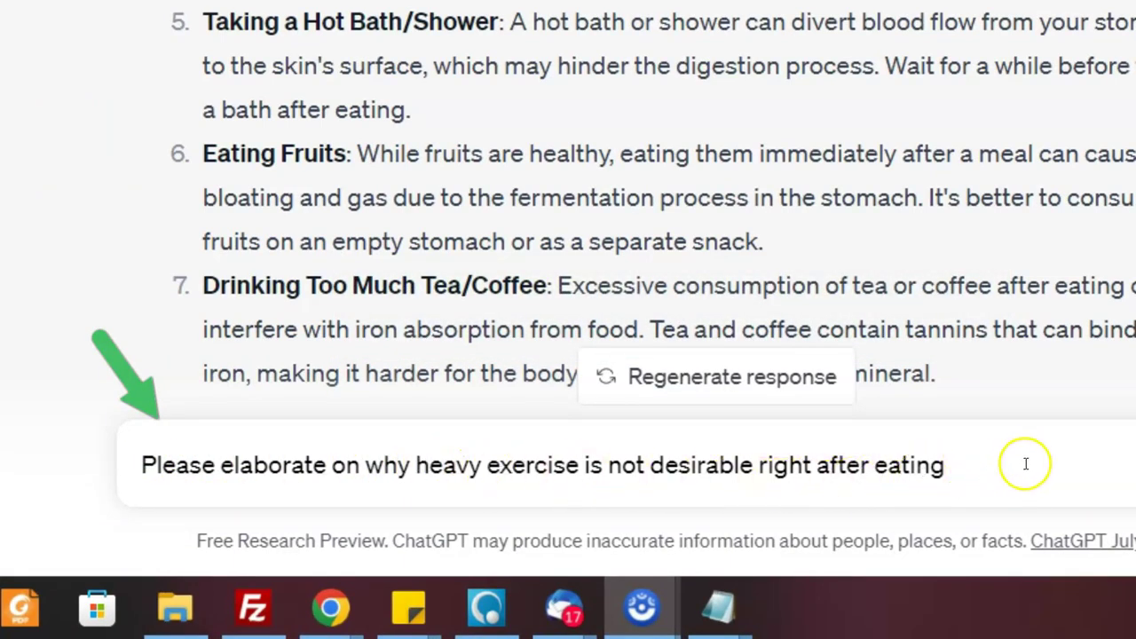
key(Return)
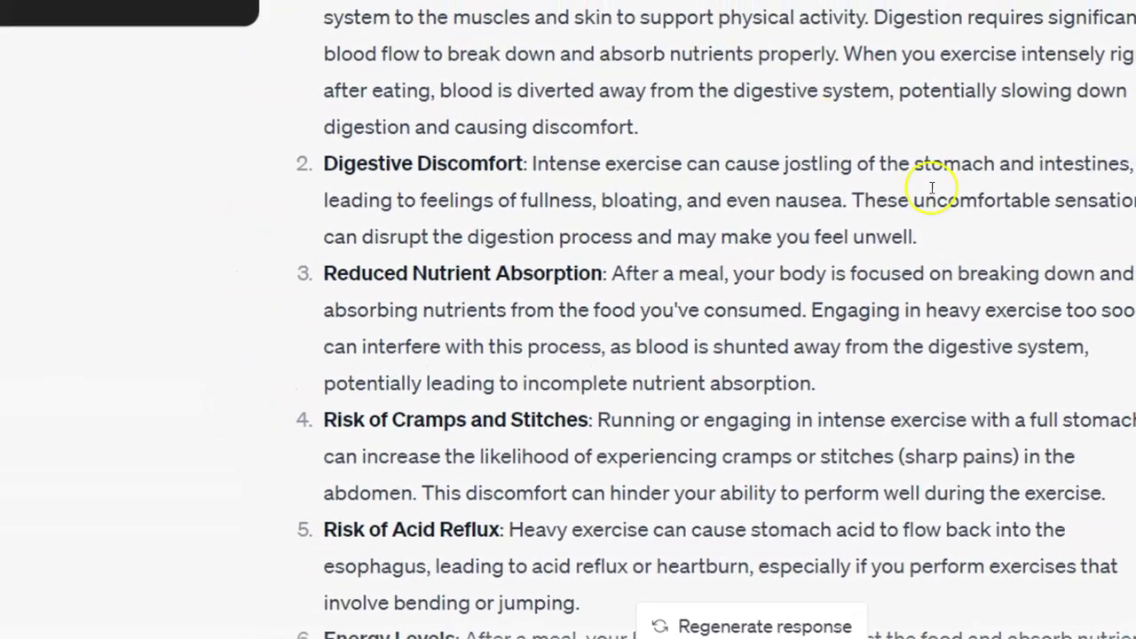
scroll(717, 320, up, 3)
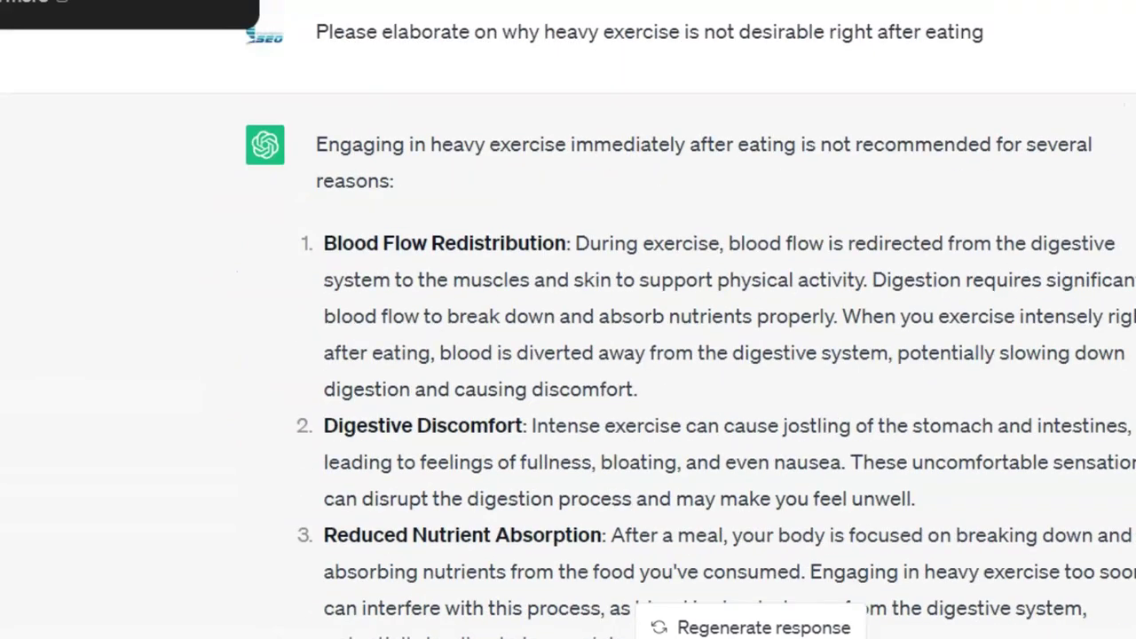
scroll(716, 320, down, 1)
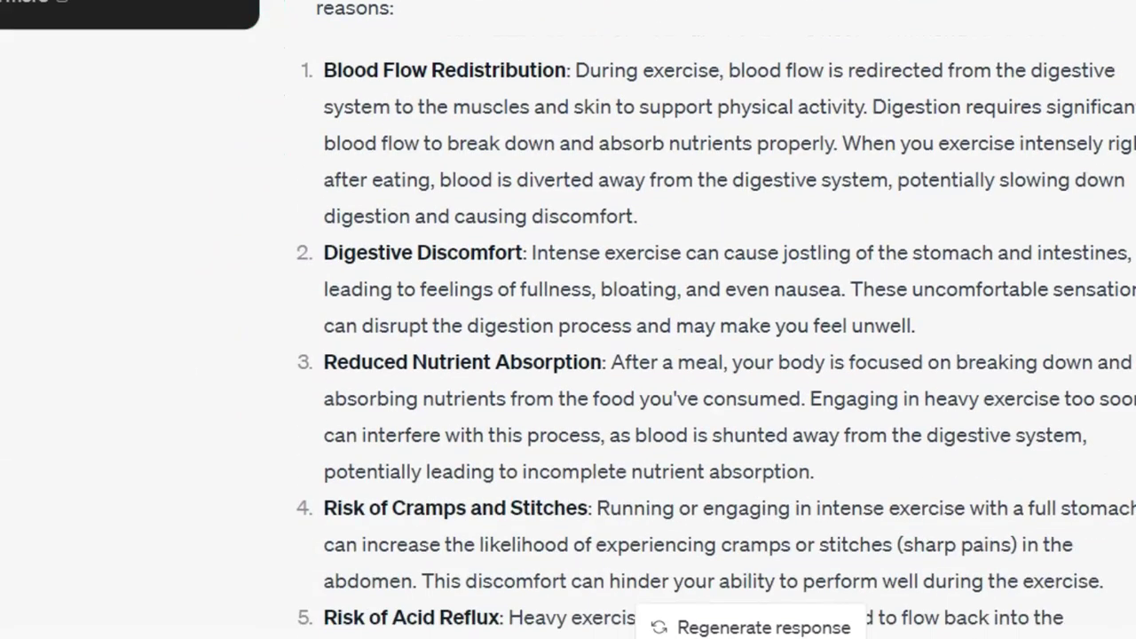
scroll(716, 320, down, 2)
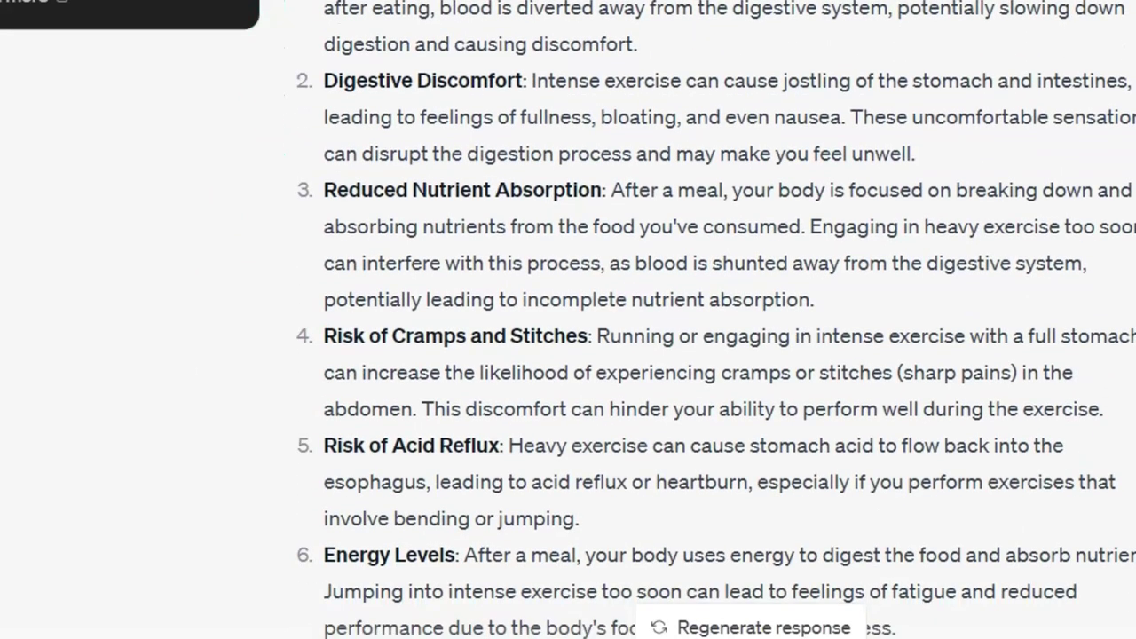
scroll(717, 320, down, 3)
scroll(716, 319, up, 10)
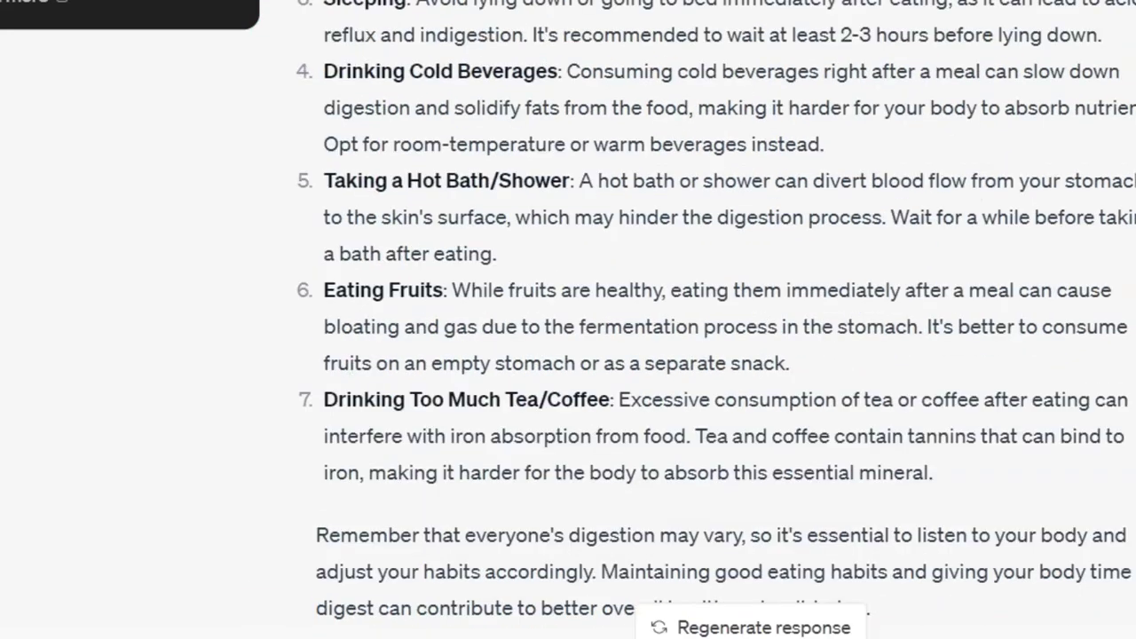
scroll(568, 320, up, 5)
scroll(568, 320, up, 10)
scroll(568, 320, up, 5)
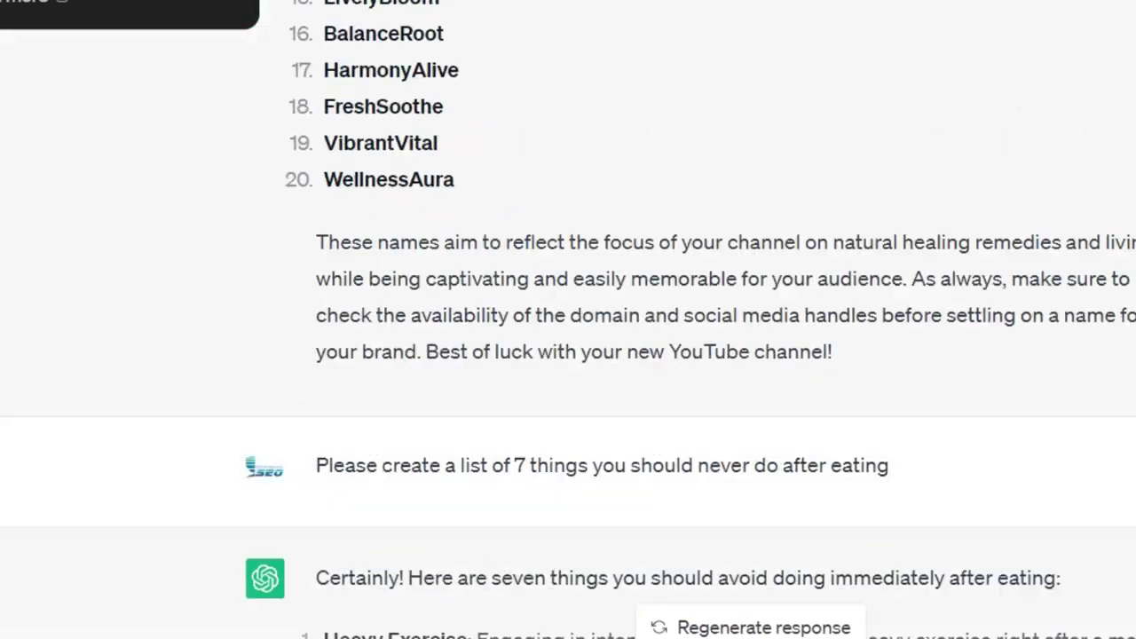
scroll(512, 395, down, 3)
scroll(513, 394, down, 1)
scroll(512, 394, down, 3)
scroll(512, 394, down, 1)
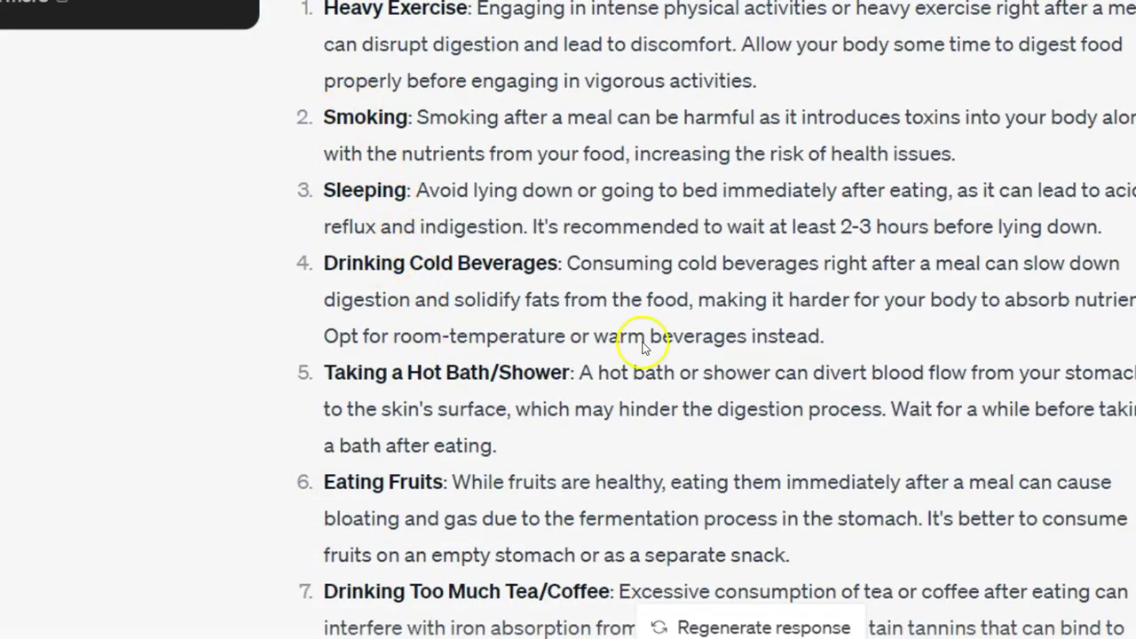
scroll(568, 356, down, 1)
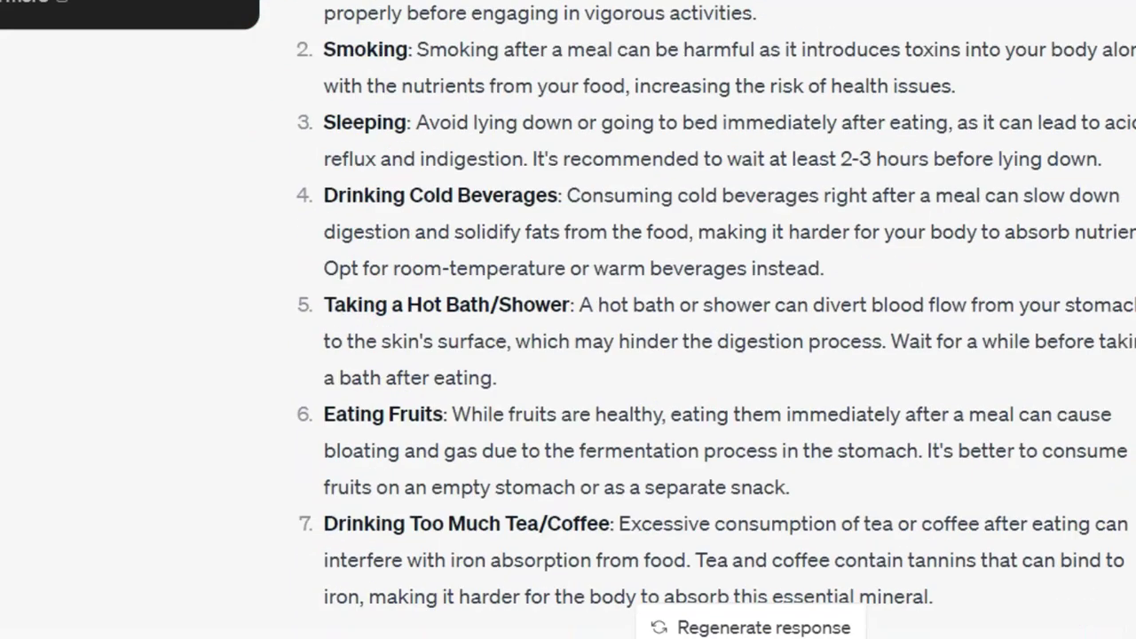
scroll(568, 355, down, 5)
scroll(568, 355, down, 4)
scroll(568, 355, up, 1)
scroll(568, 355, up, 2)
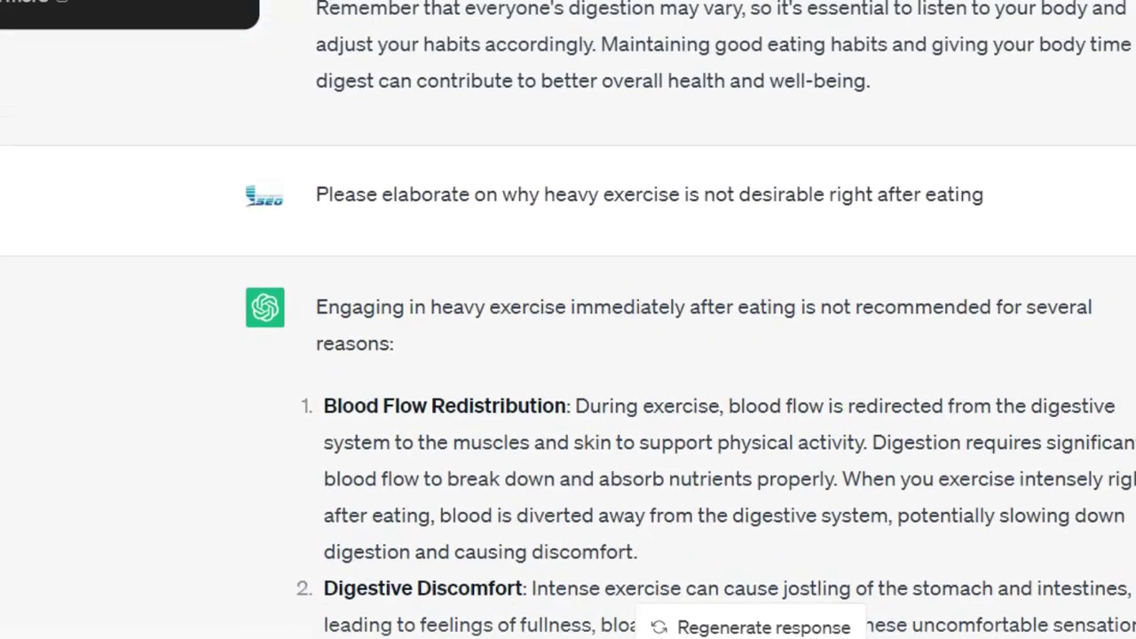
scroll(568, 355, down, 4)
scroll(569, 355, down, 5)
scroll(568, 355, down, 3)
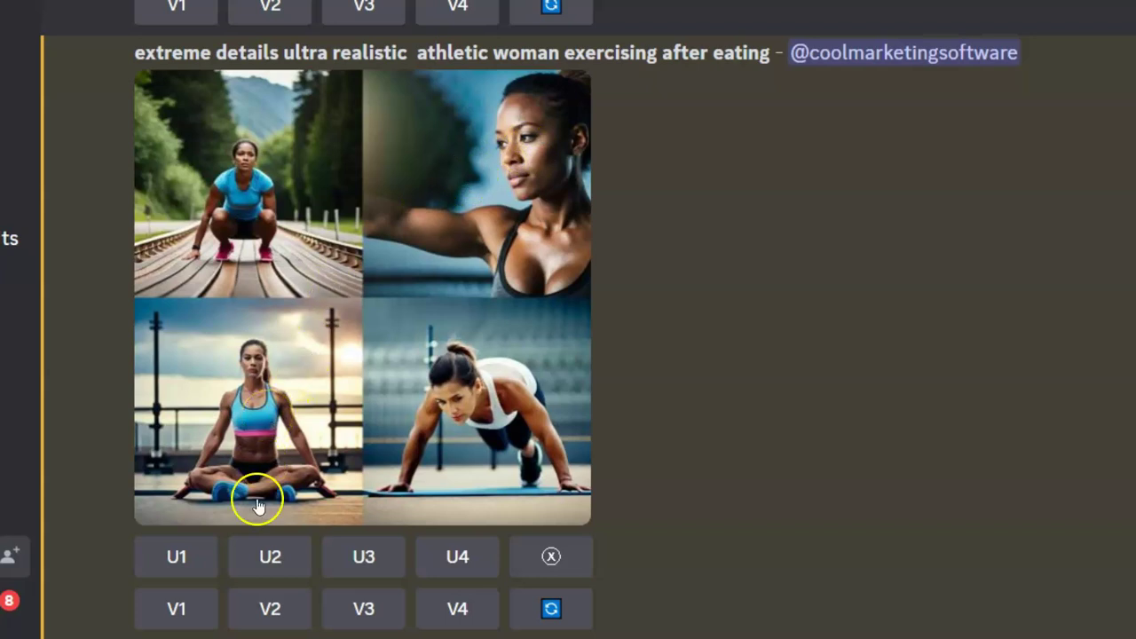
Upscale the second and first athletic-woman workout images and review the upscaled results
click(270, 556)
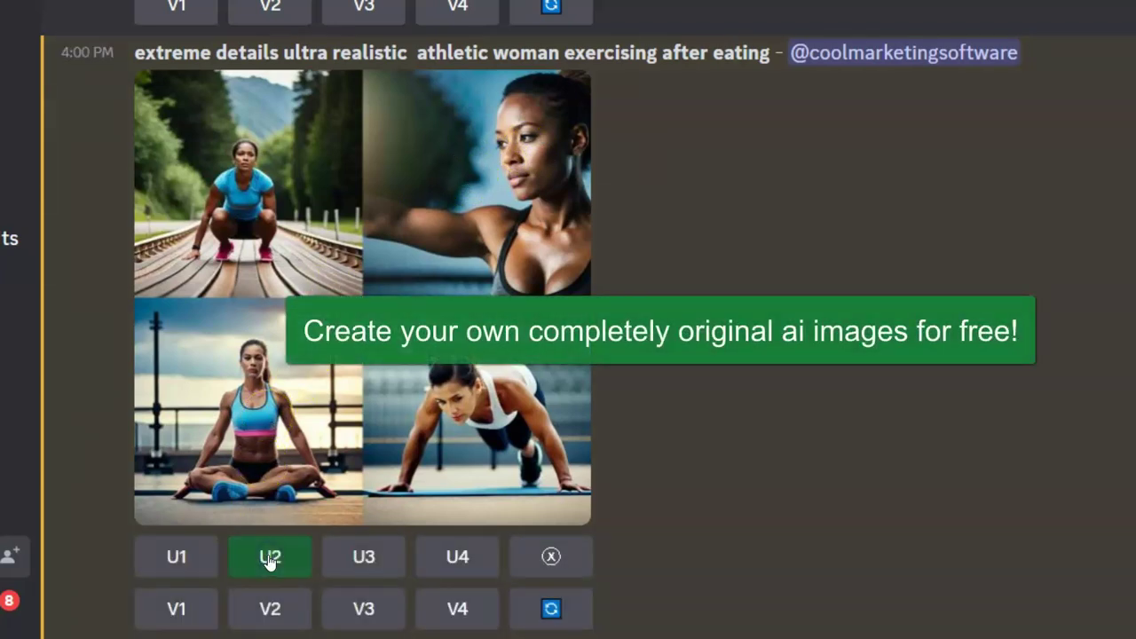
click(174, 555)
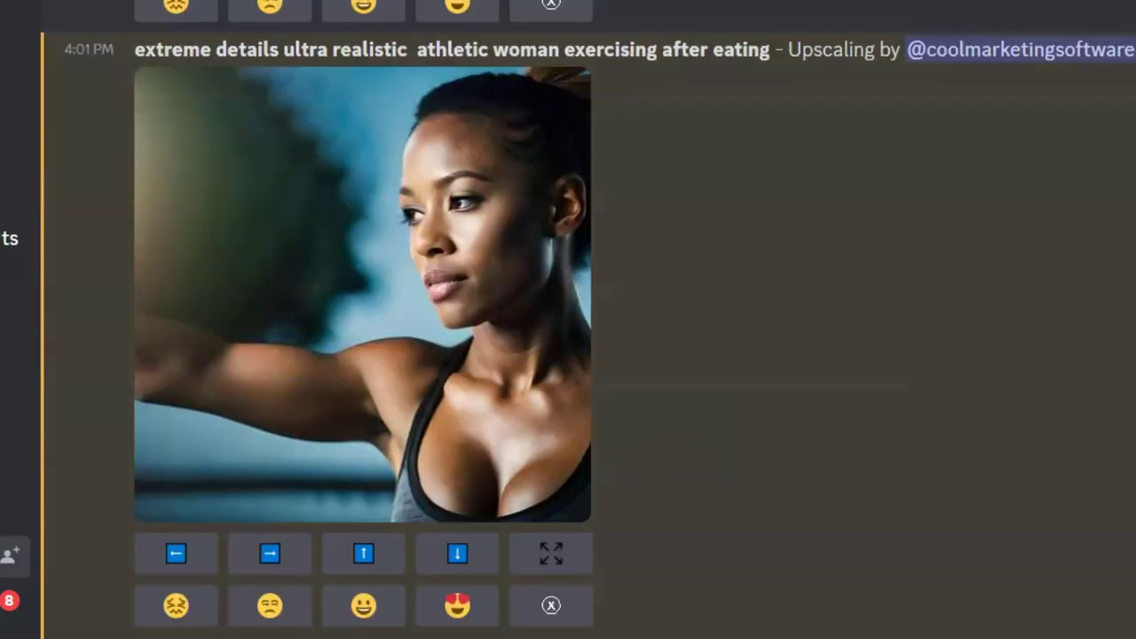
scroll(362, 320, down, 3)
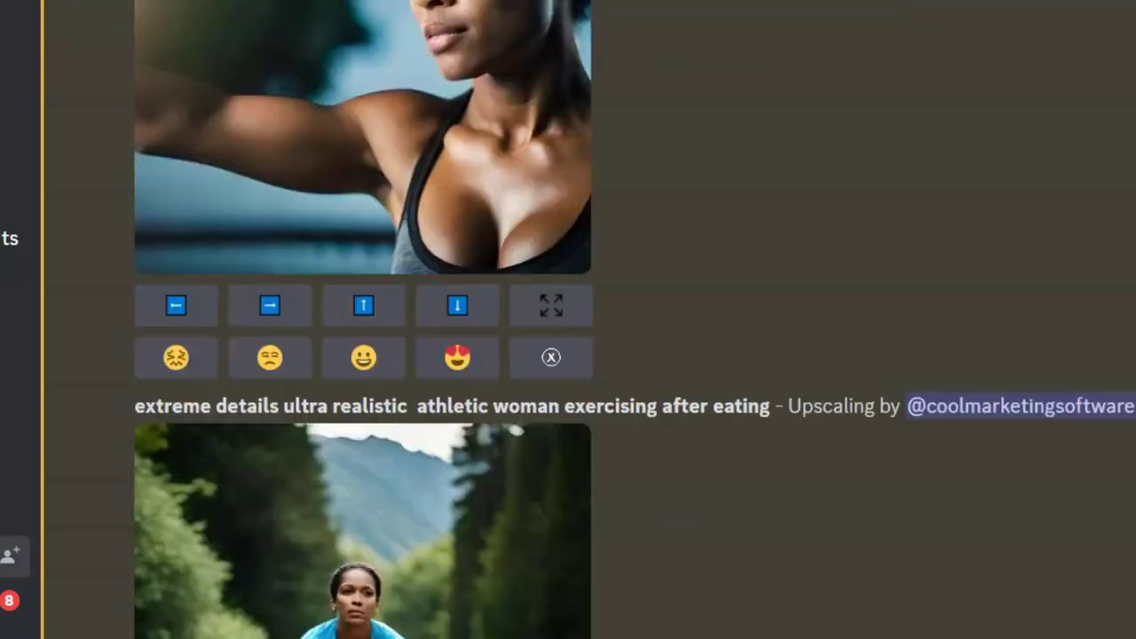
scroll(362, 320, up, 2)
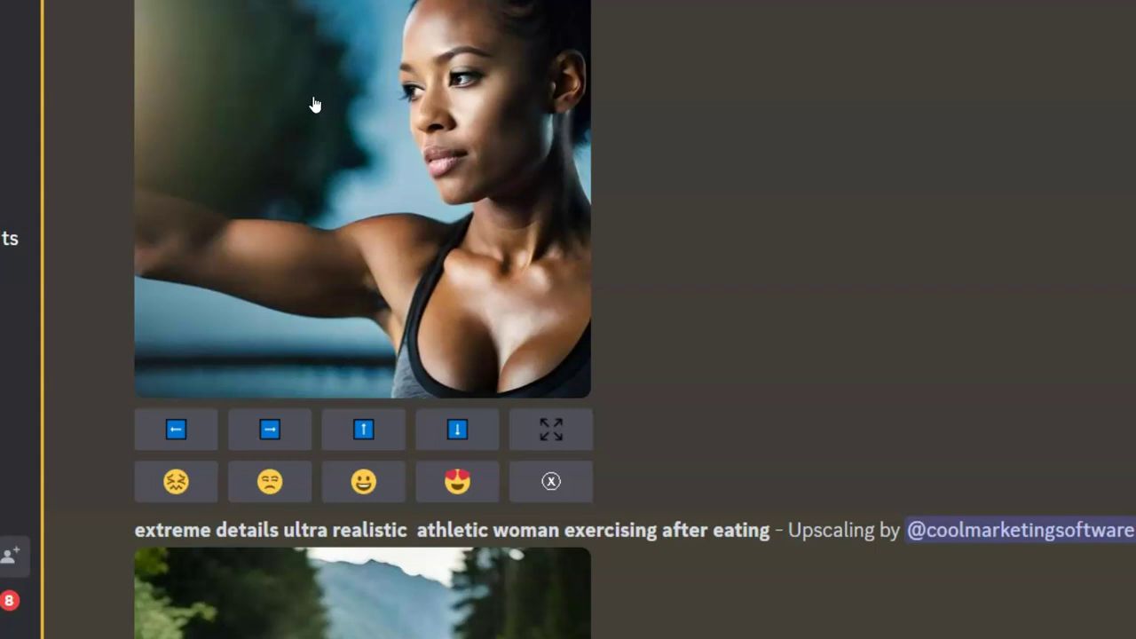
scroll(362, 320, down, 2)
scroll(362, 319, down, 2)
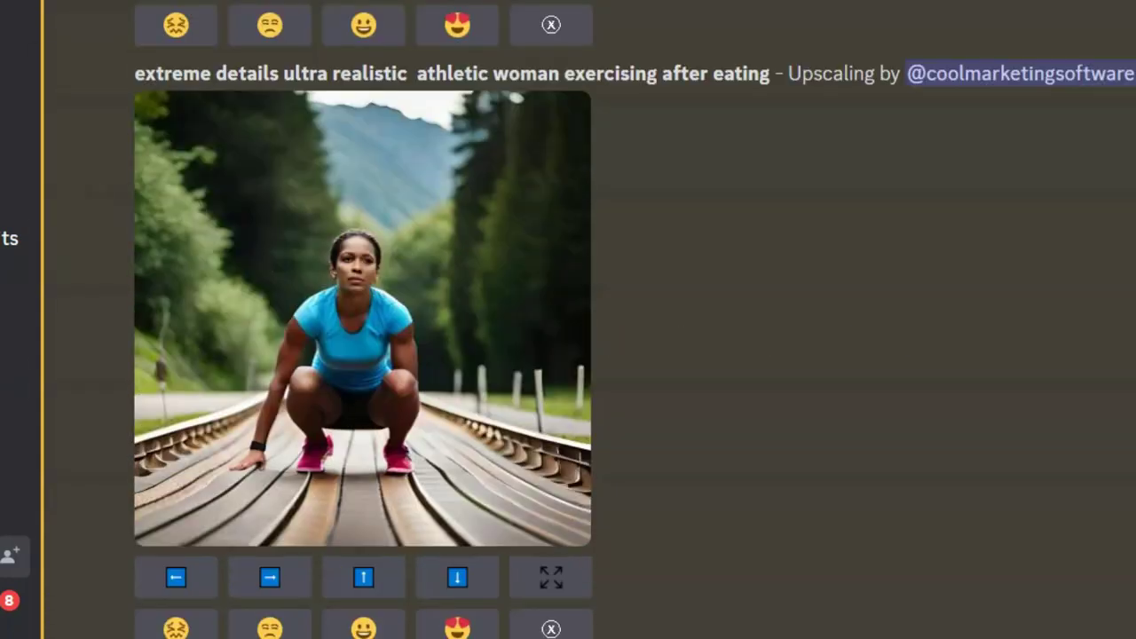
scroll(362, 320, up, 2)
scroll(362, 320, up, 3)
scroll(362, 319, down, 5)
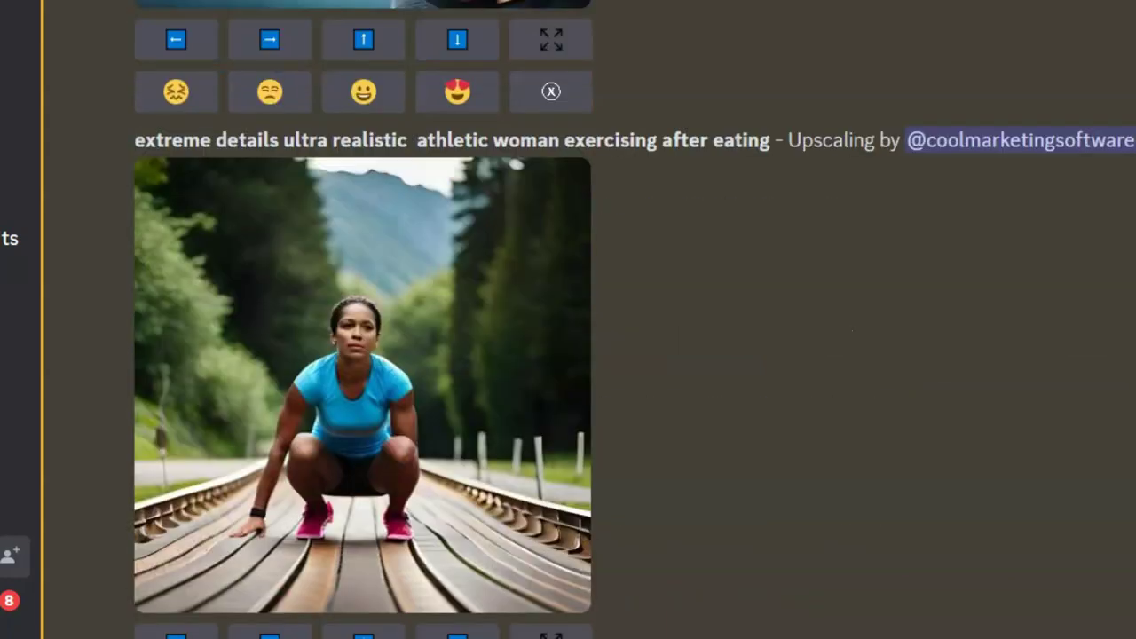
scroll(362, 320, up, 4)
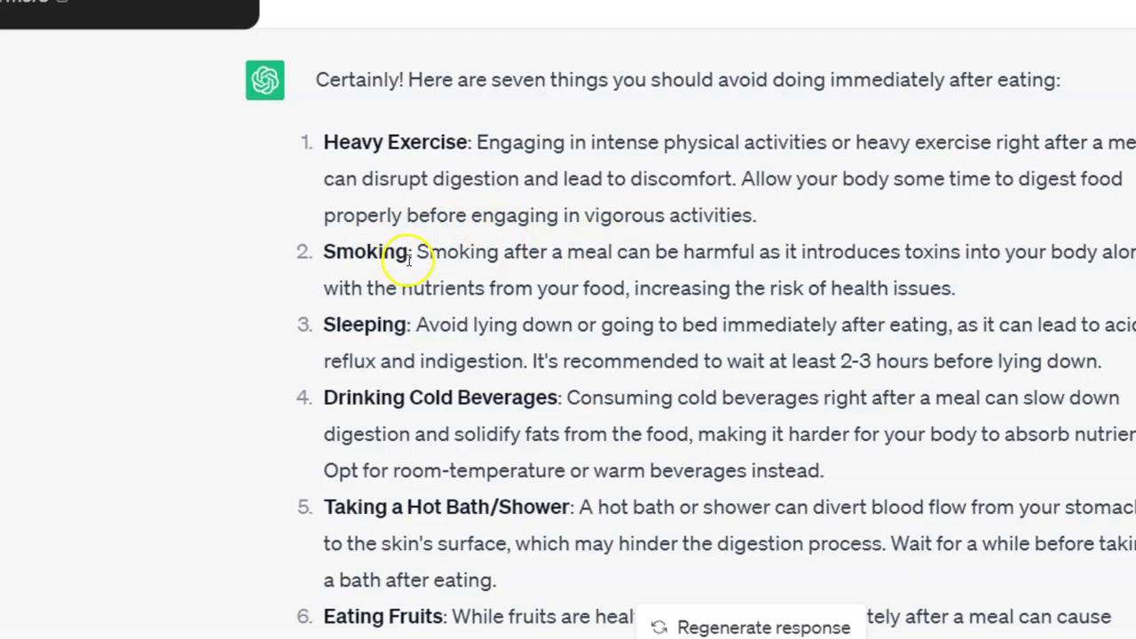
Highlight the Smoking, Sleeping, Cold Beverages and Hot Bath/Shower items, then switch to the Kittl window
drag(419, 256, 324, 253)
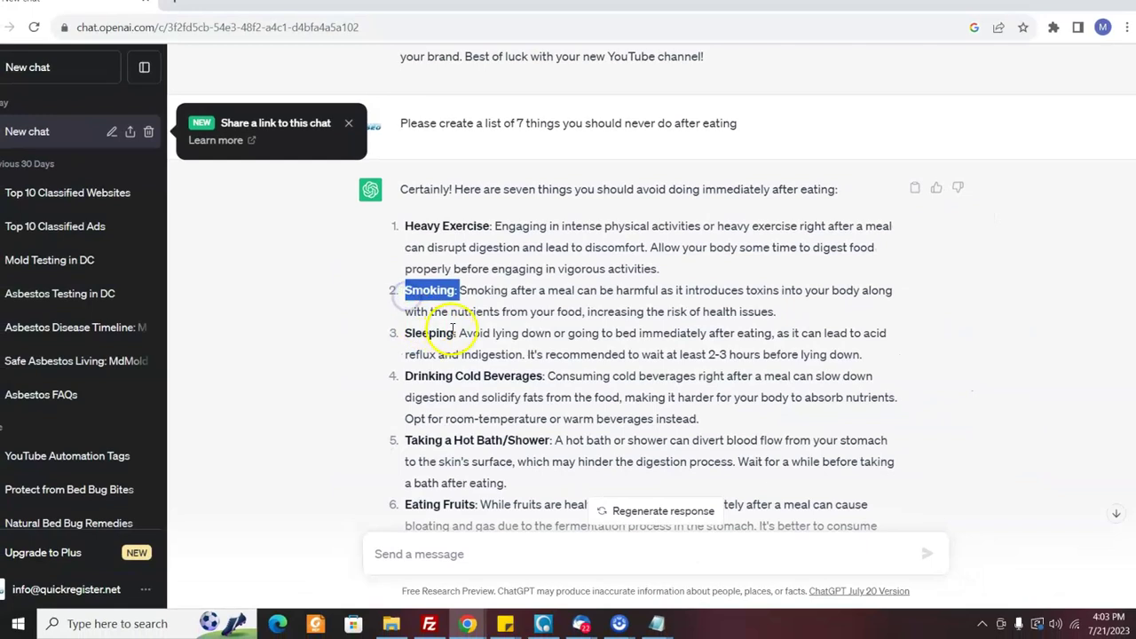
drag(457, 333, 404, 336)
click(550, 378)
drag(551, 378, 398, 376)
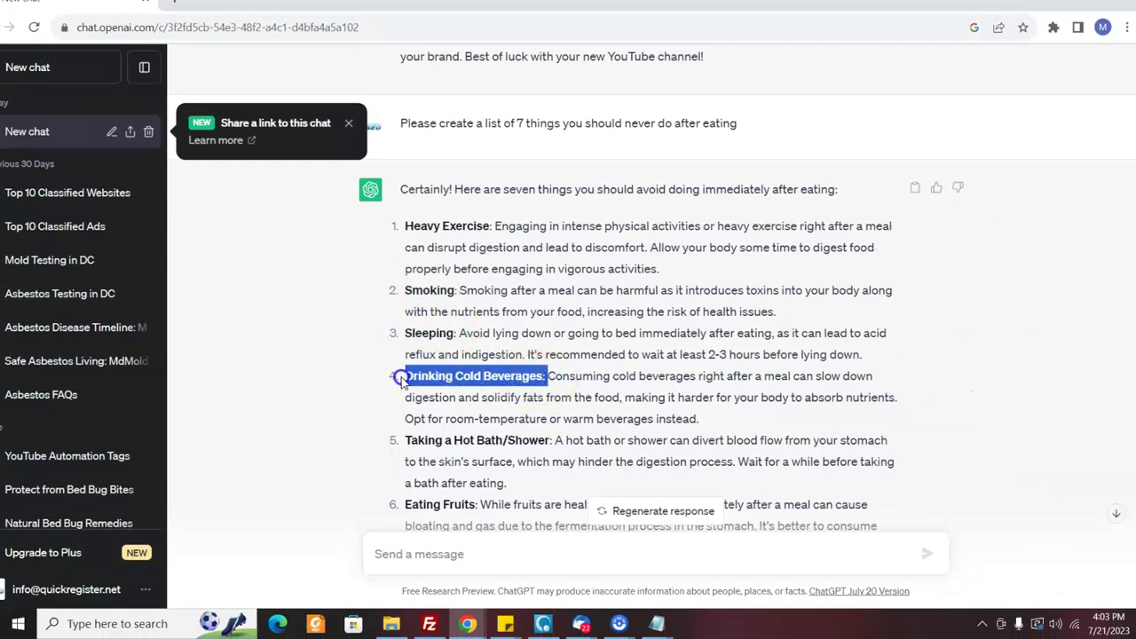
drag(555, 441, 402, 441)
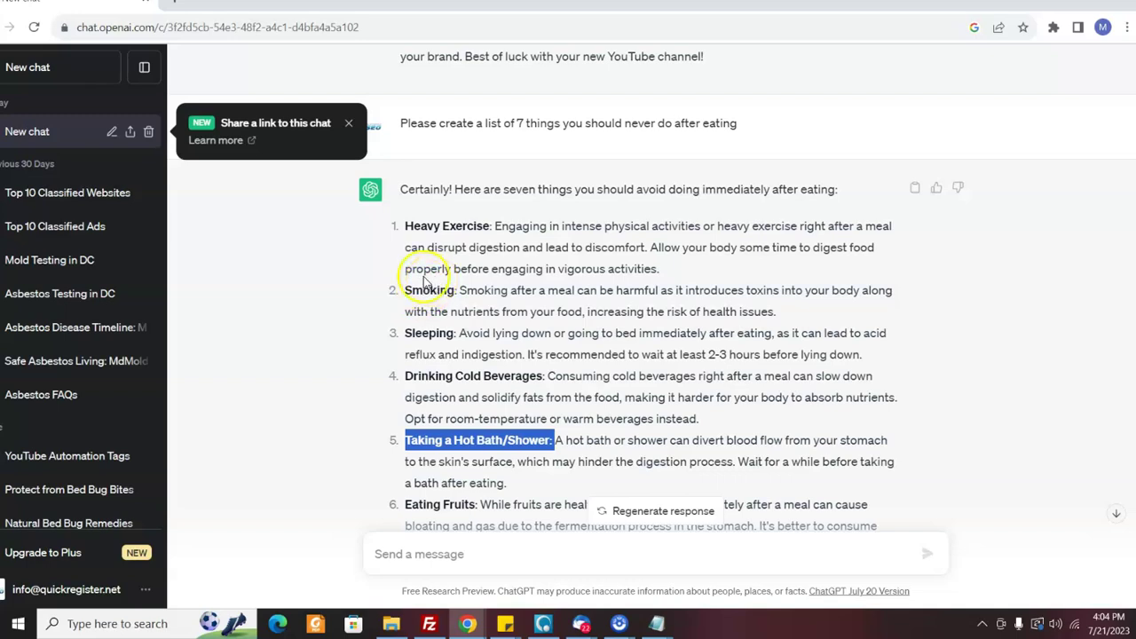
key(alt+Tab)
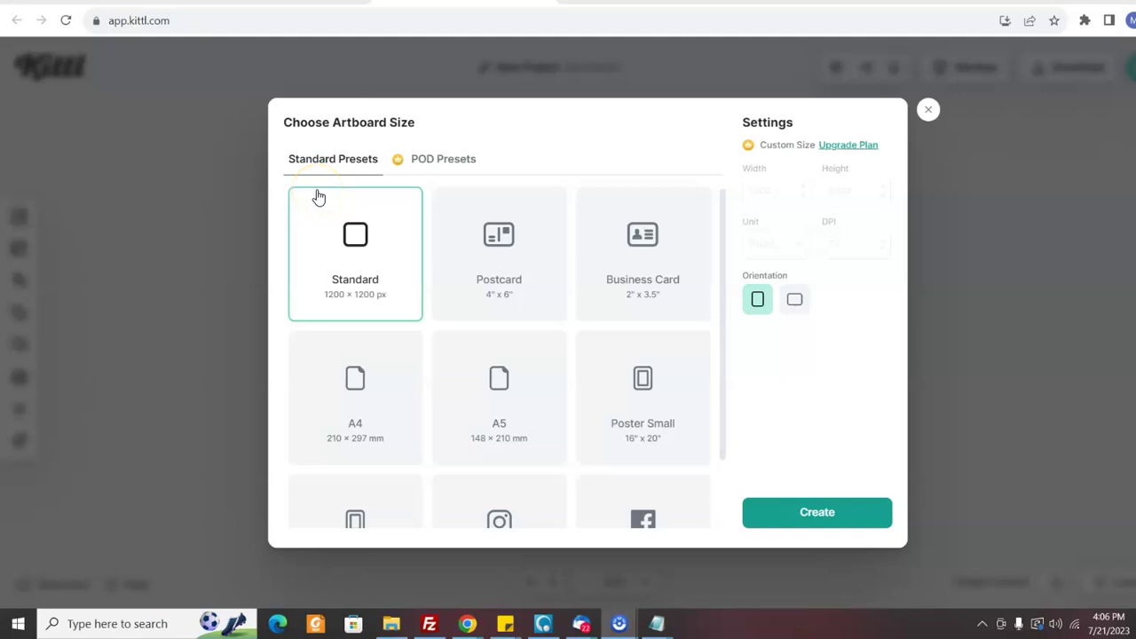
Choose the Standard 1200×1200 px square artboard preset
click(347, 220)
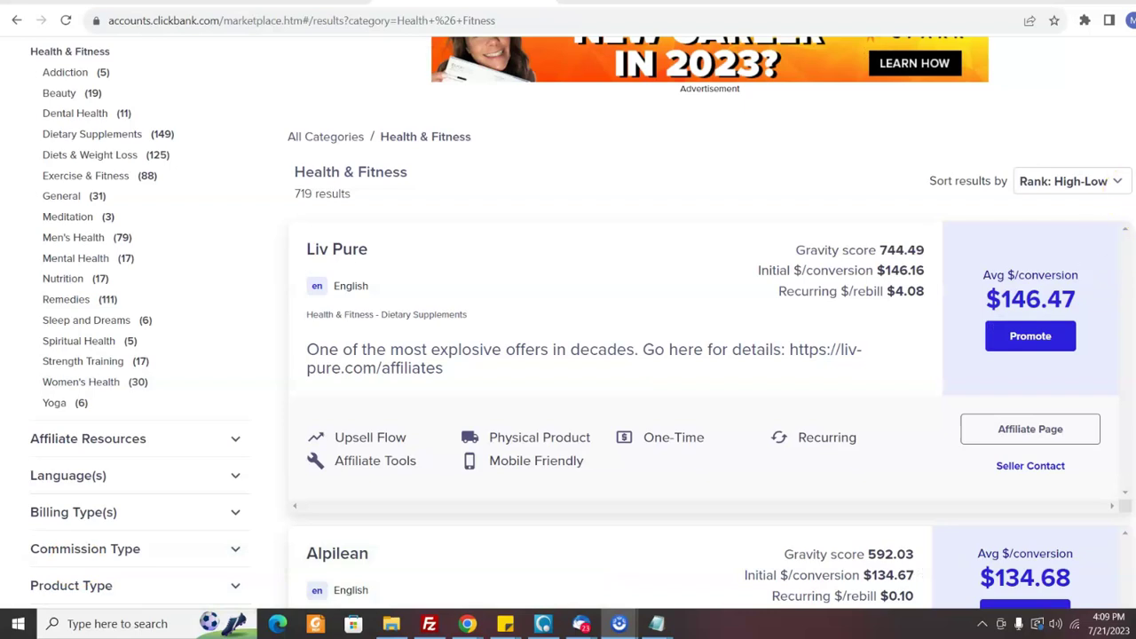
Review the top Health & Fitness offers: Liv Pure at $146.47 and Alpilean at $134.68 per conversion
scroll(583, 323, down, 1)
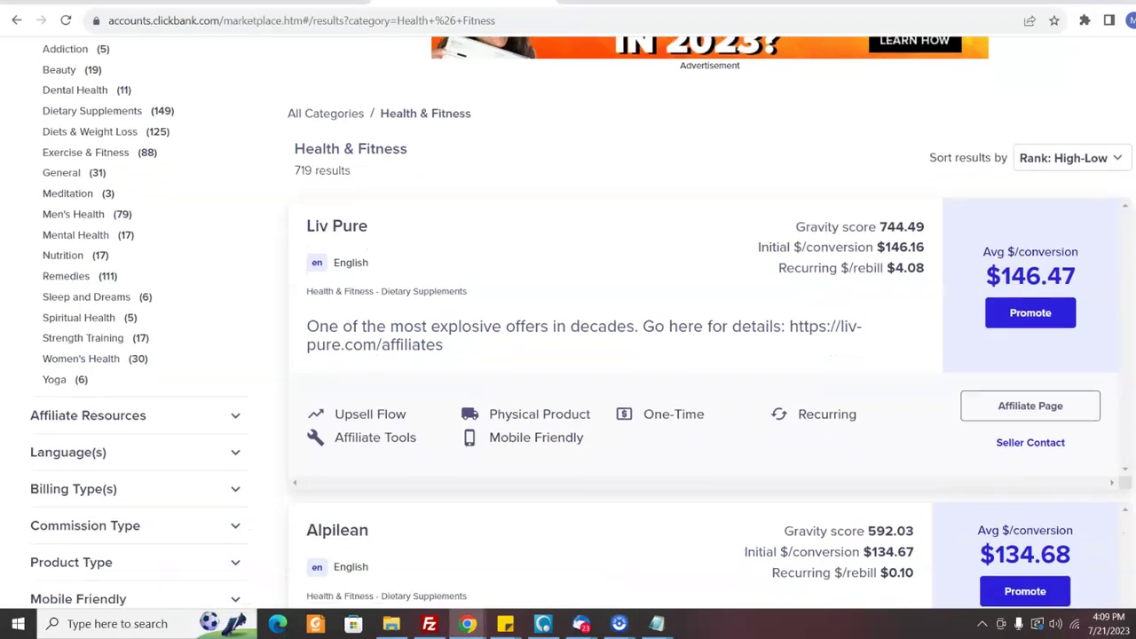
scroll(583, 323, down, 3)
scroll(584, 323, down, 3)
scroll(583, 323, up, 2)
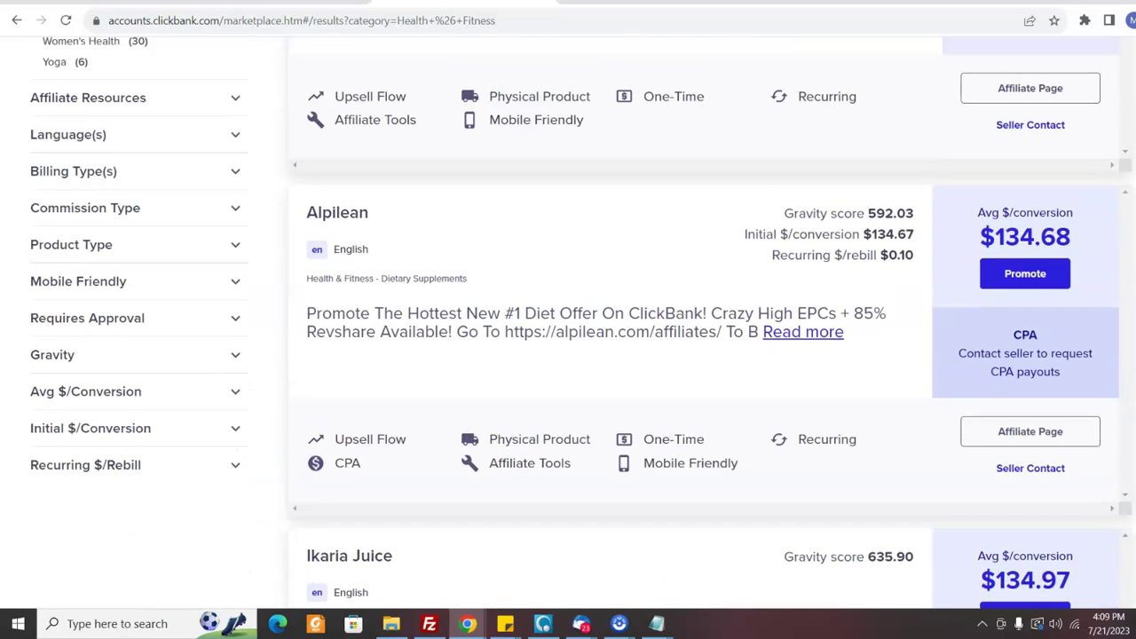
scroll(583, 323, up, 1)
scroll(581, 323, up, 1)
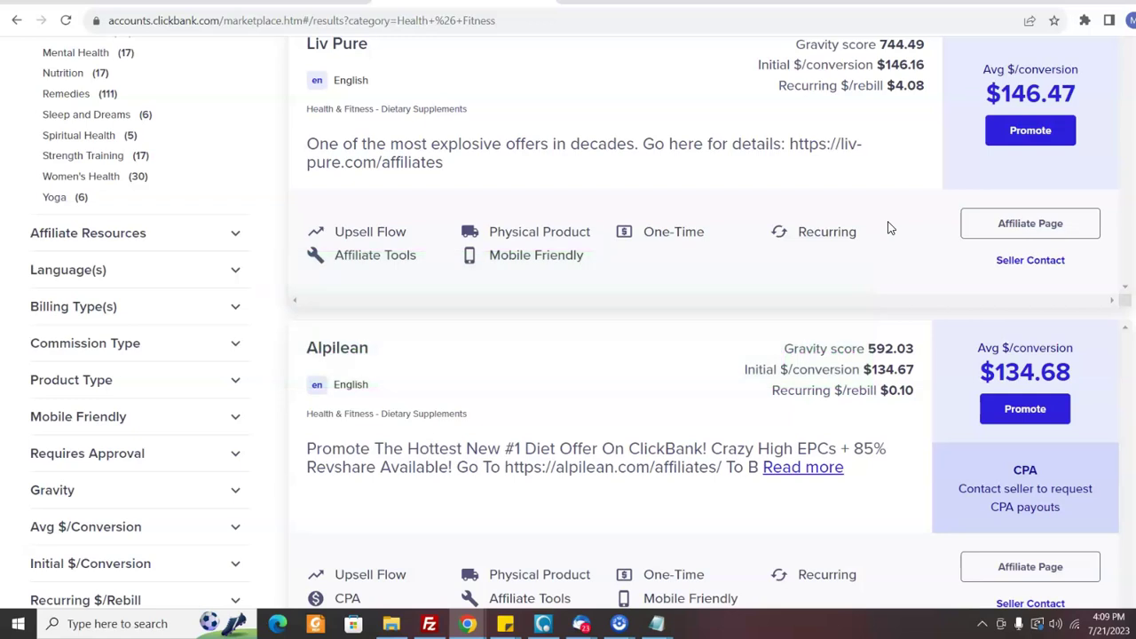
click(864, 233)
click(817, 224)
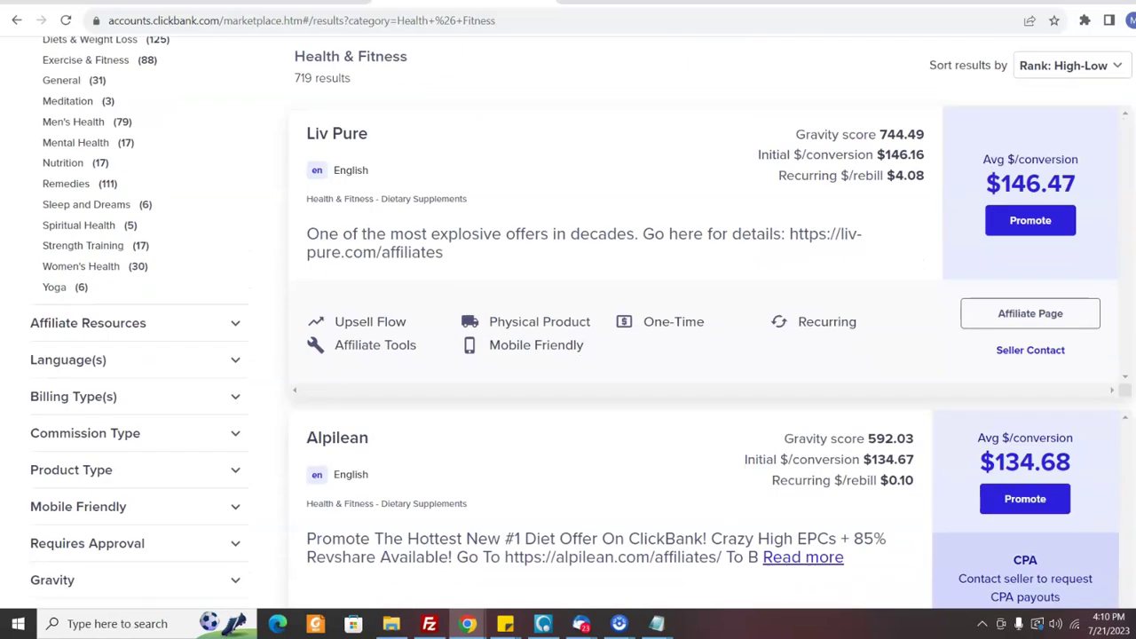
Back on YouTube, open the '6 Things You Should Never Do After Eating' video and pause it
key(ctrl+1)
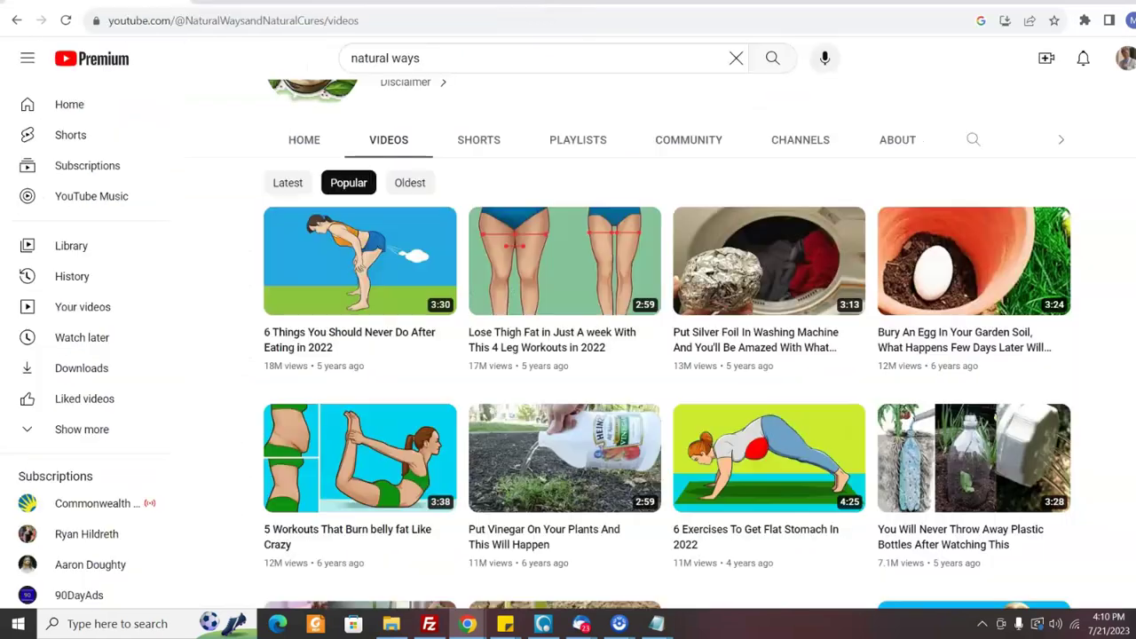
click(357, 332)
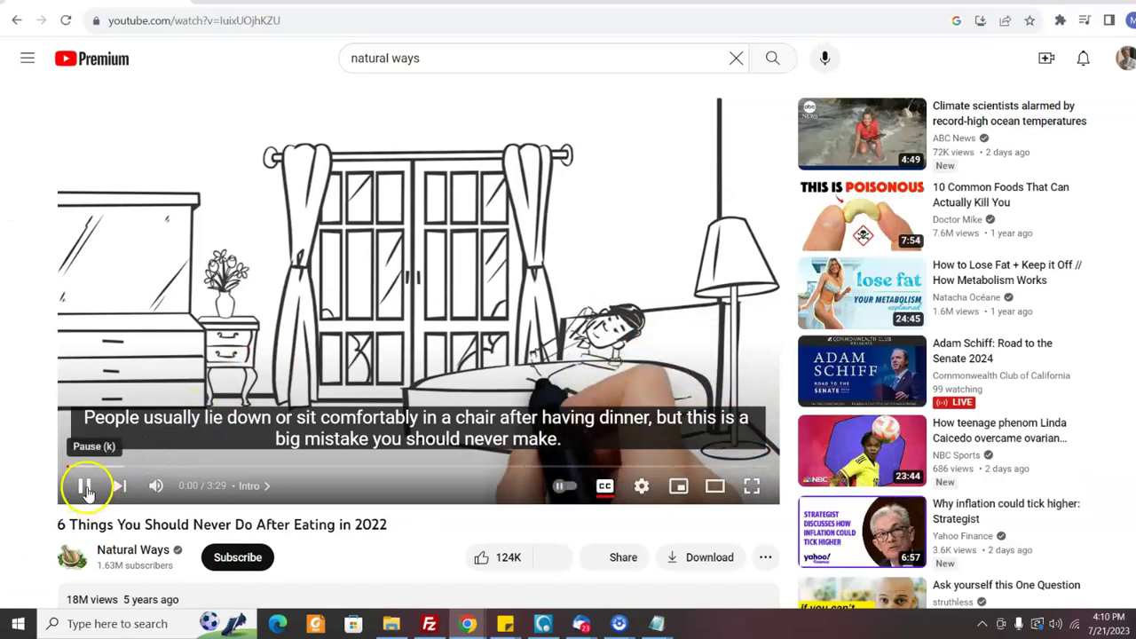
click(85, 486)
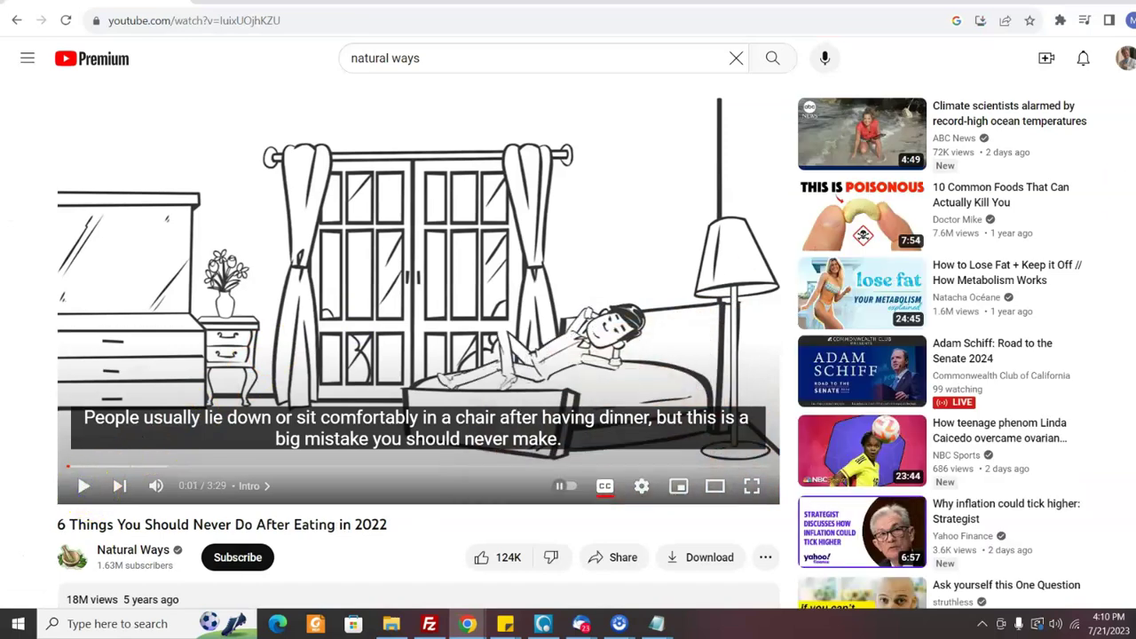
Expand the full description, showing the script on smoking, sleeping and showering after meals
scroll(157, 486, down, 1)
scroll(628, 305, down, 5)
scroll(628, 304, up, 4)
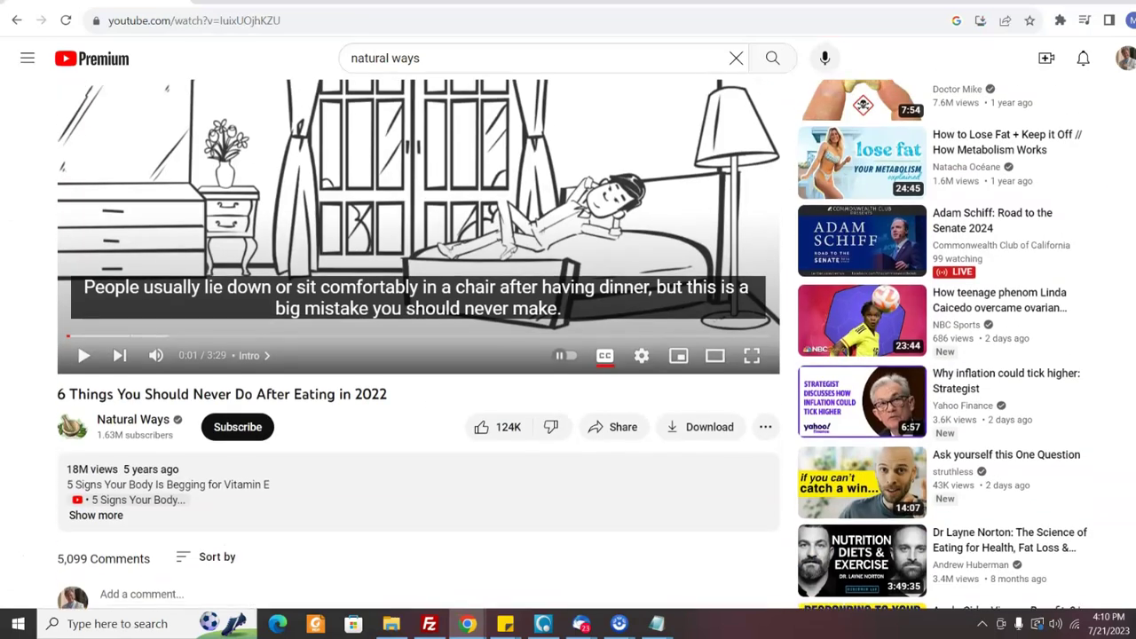
scroll(418, 345, down, 1)
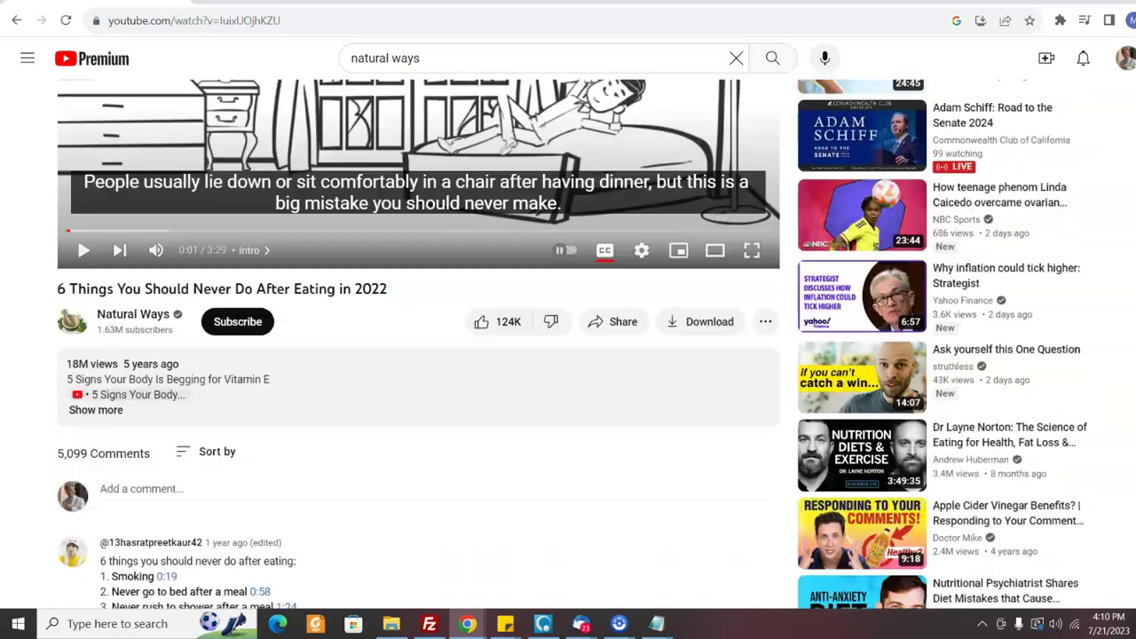
scroll(417, 344, down, 3)
scroll(568, 344, up, 1)
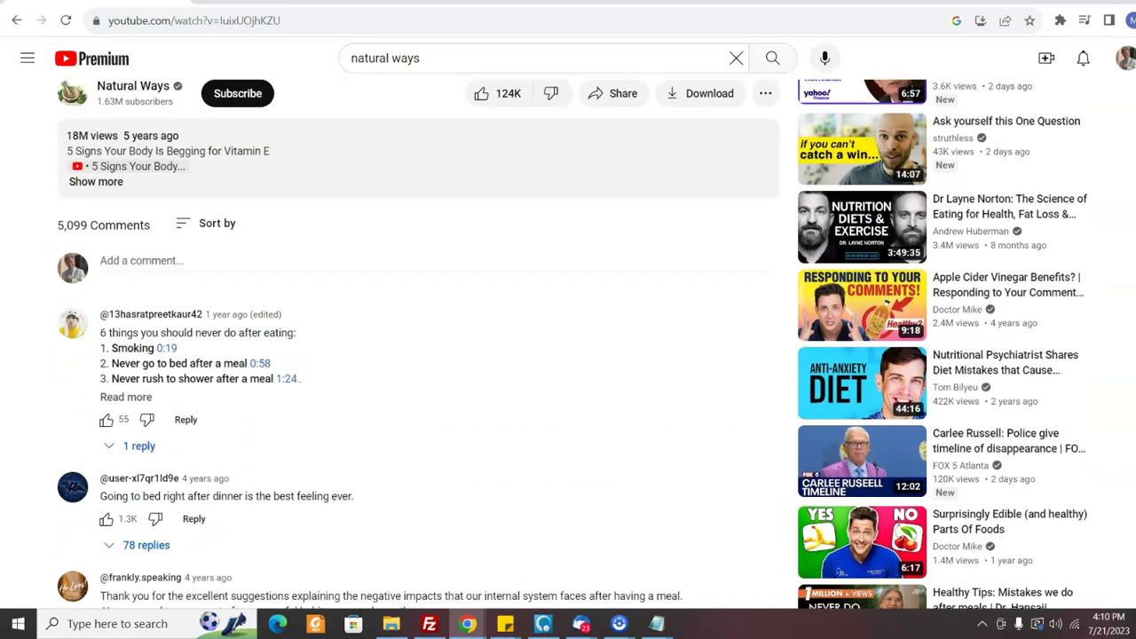
scroll(568, 344, down, 1)
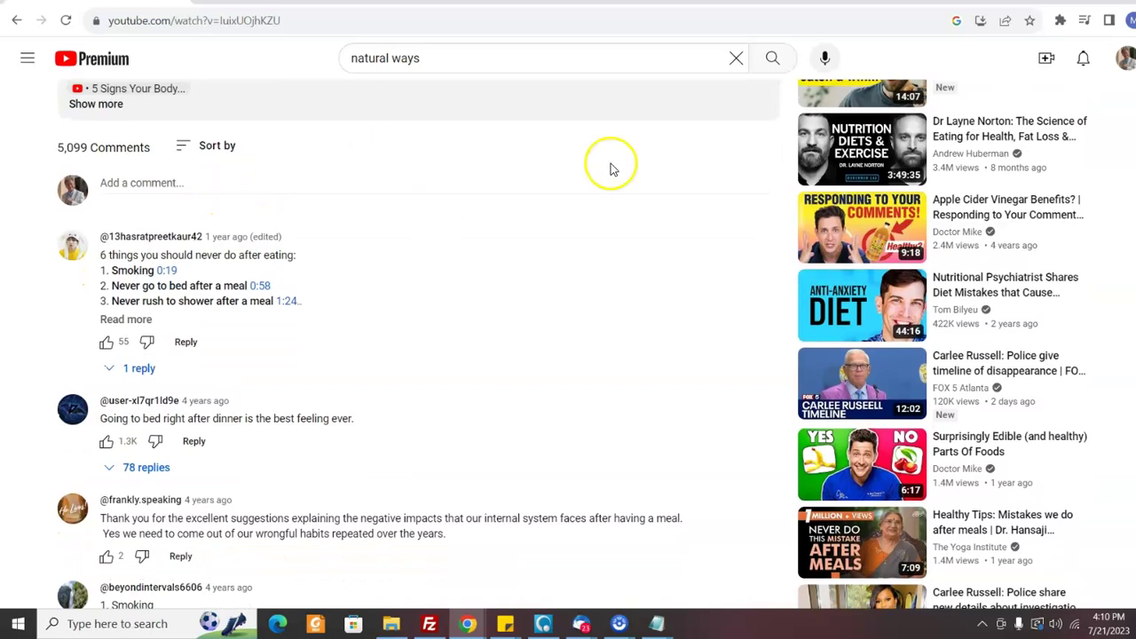
click(98, 106)
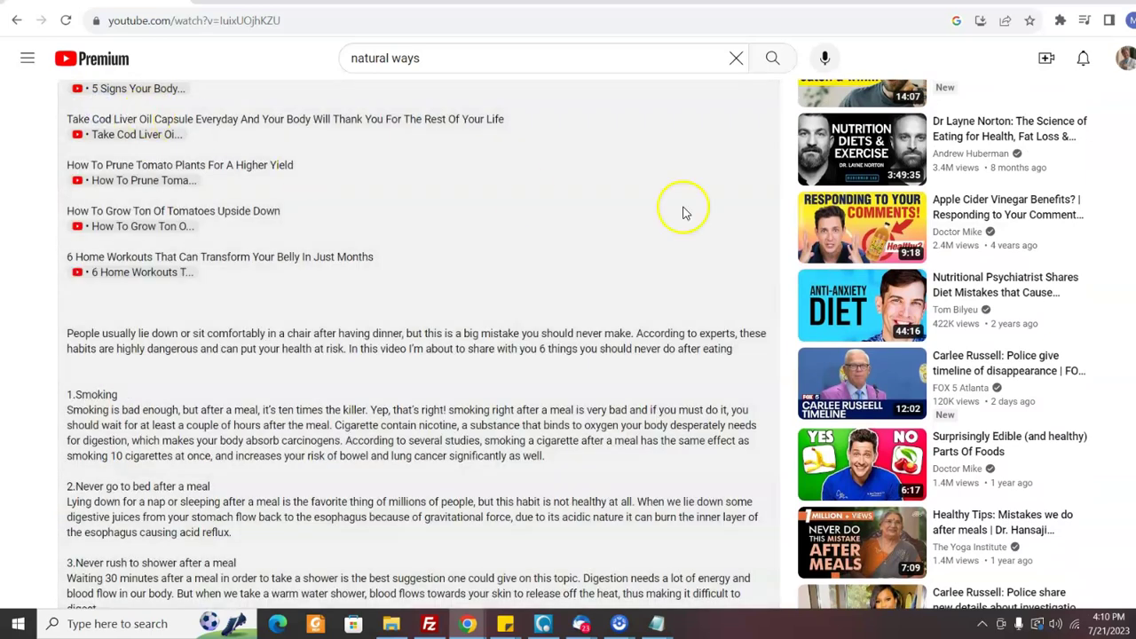
scroll(568, 344, up, 1)
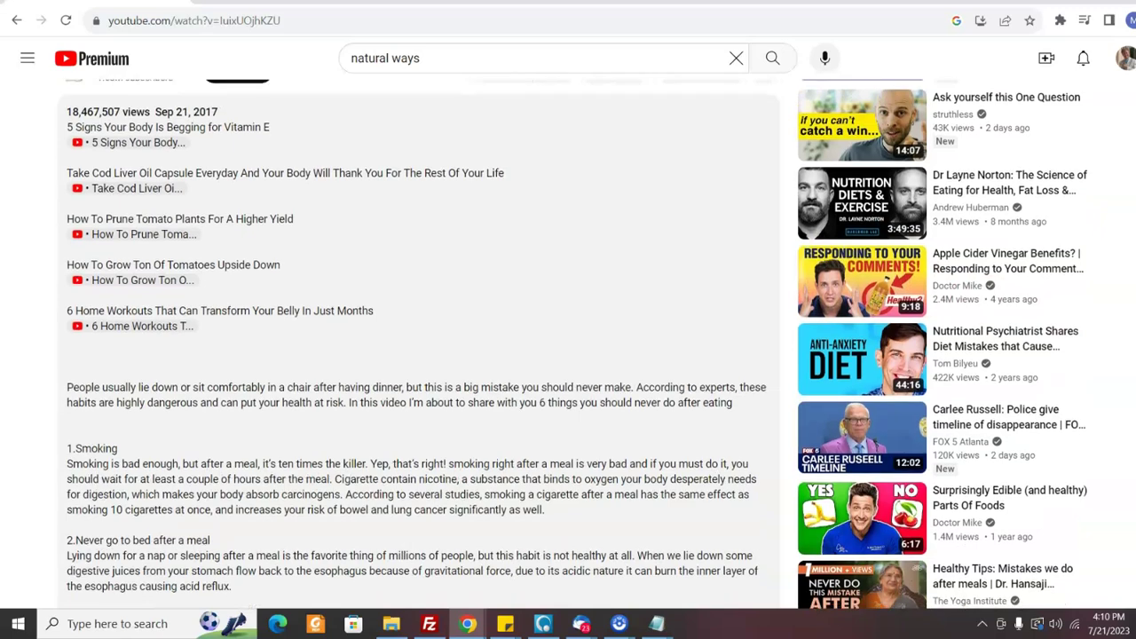
scroll(568, 345, down, 2)
scroll(568, 344, down, 2)
scroll(568, 344, down, 2)
scroll(568, 344, down, 1)
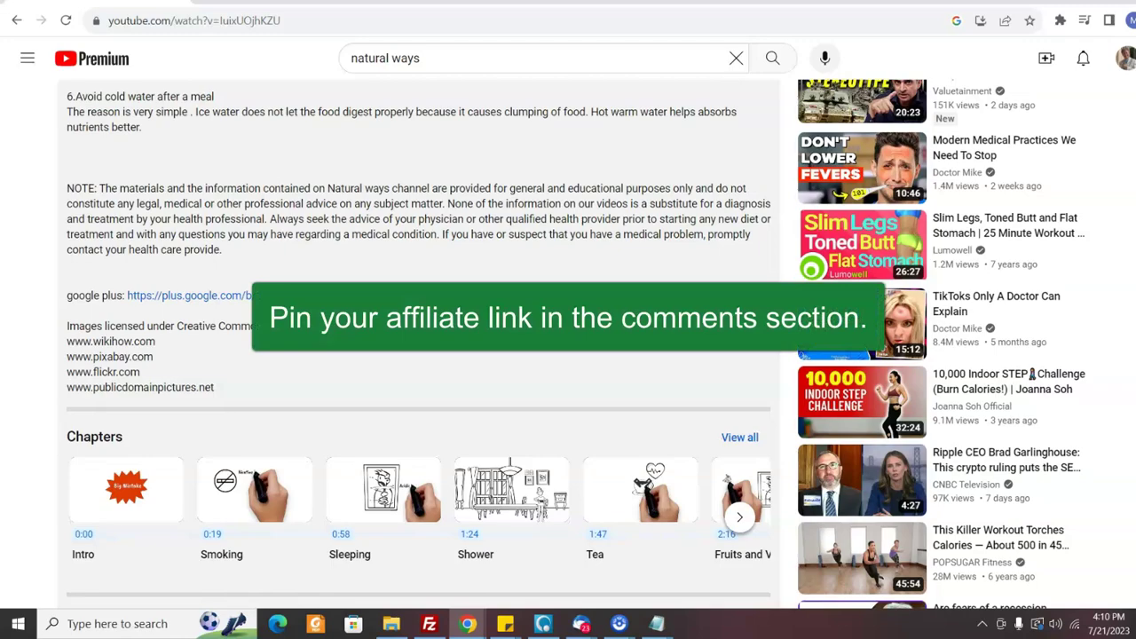
scroll(568, 344, up, 5)
scroll(568, 344, up, 5)
scroll(568, 345, up, 2)
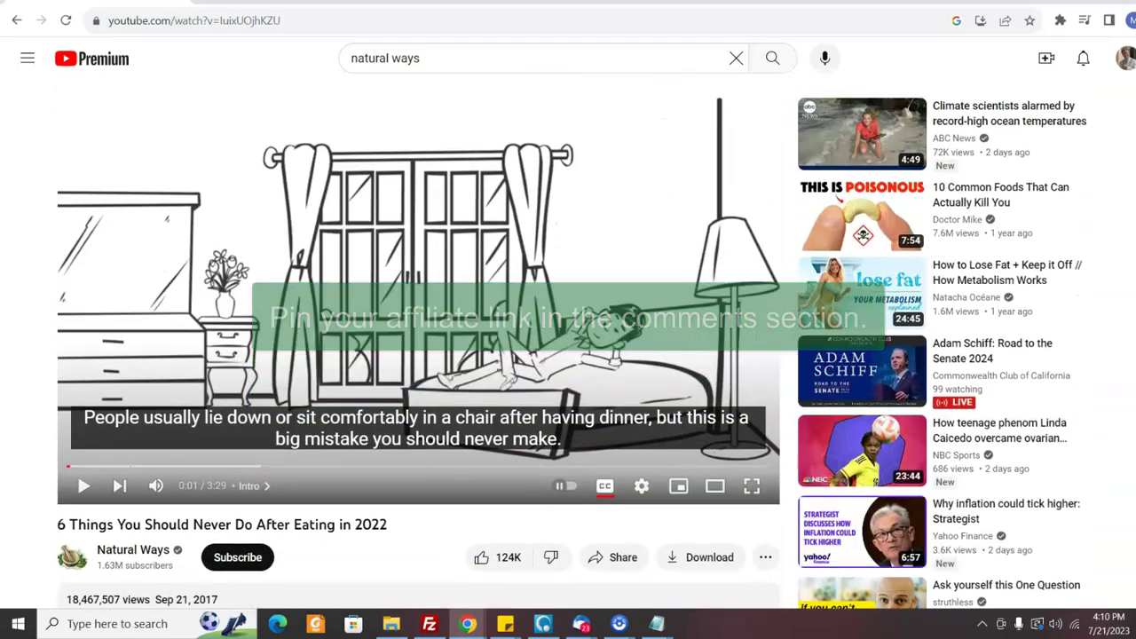
scroll(568, 344, down, 2)
scroll(568, 344, down, 3)
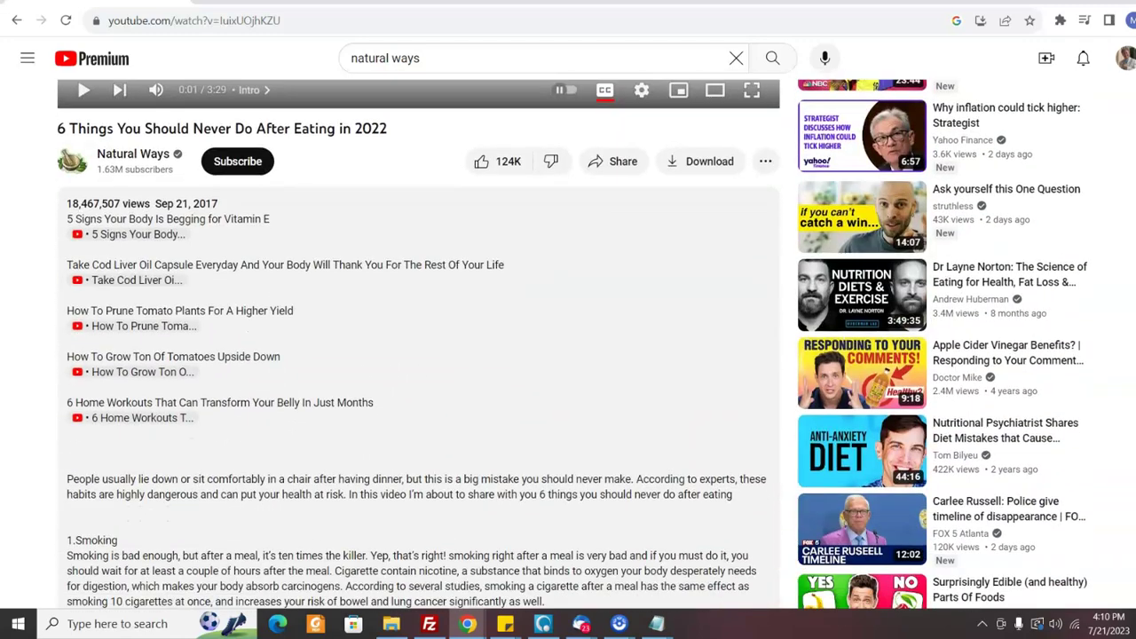
scroll(568, 344, up, 1)
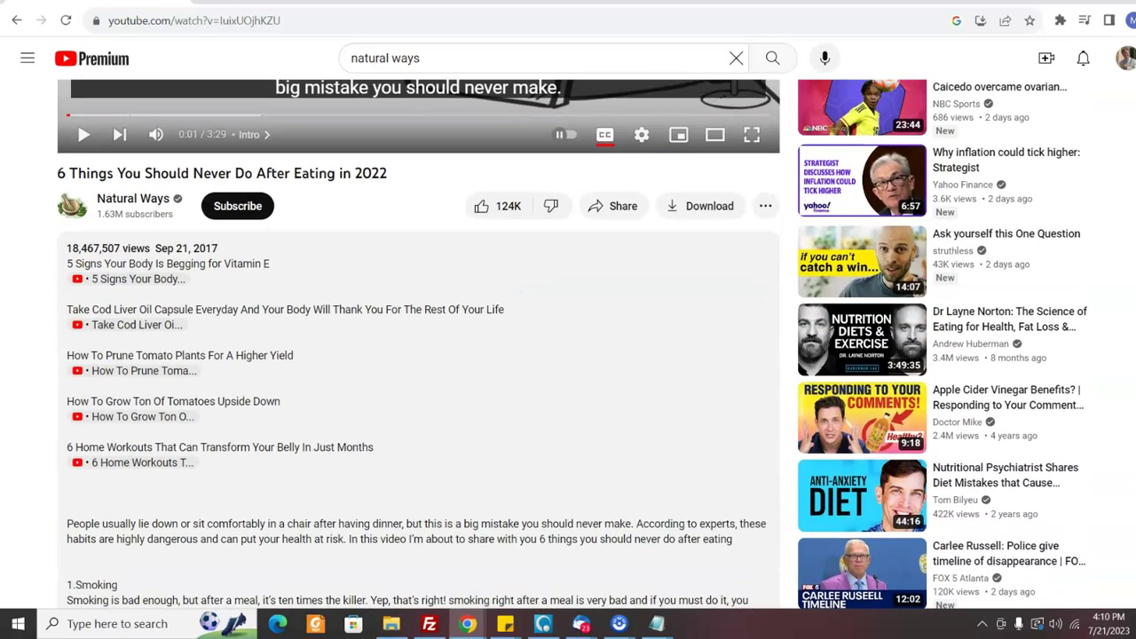
scroll(568, 344, down, 1)
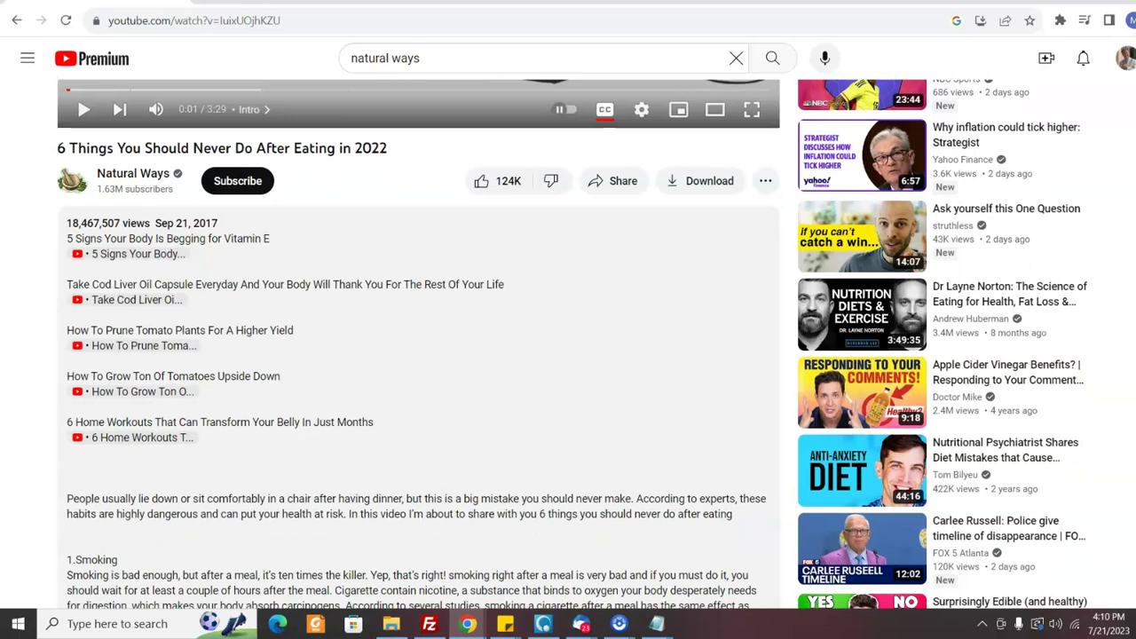
scroll(568, 344, up, 1)
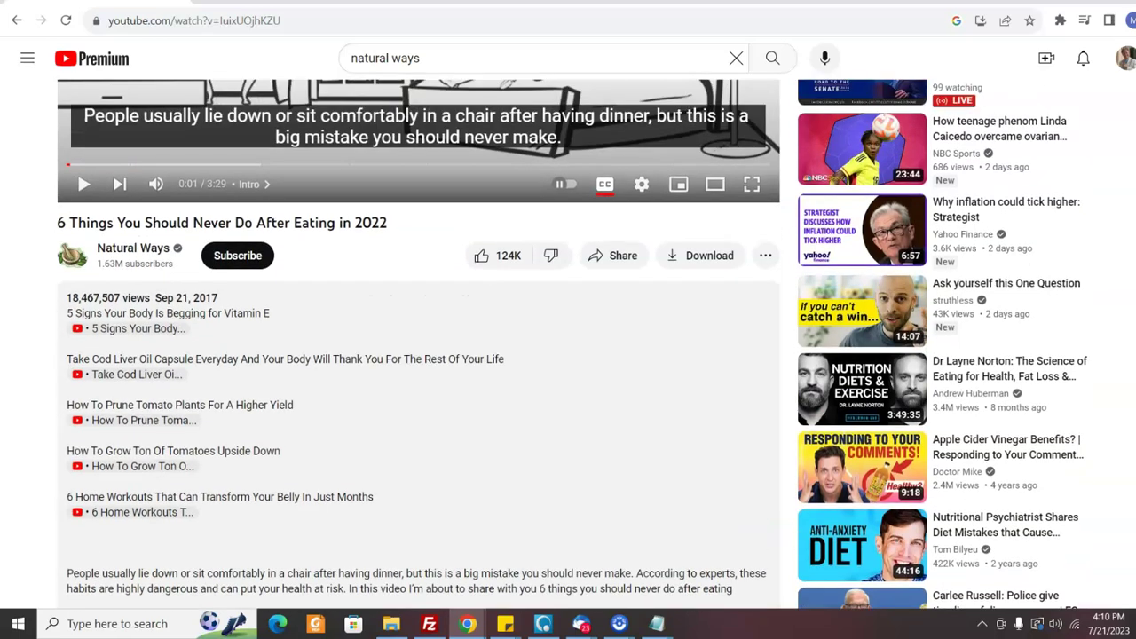